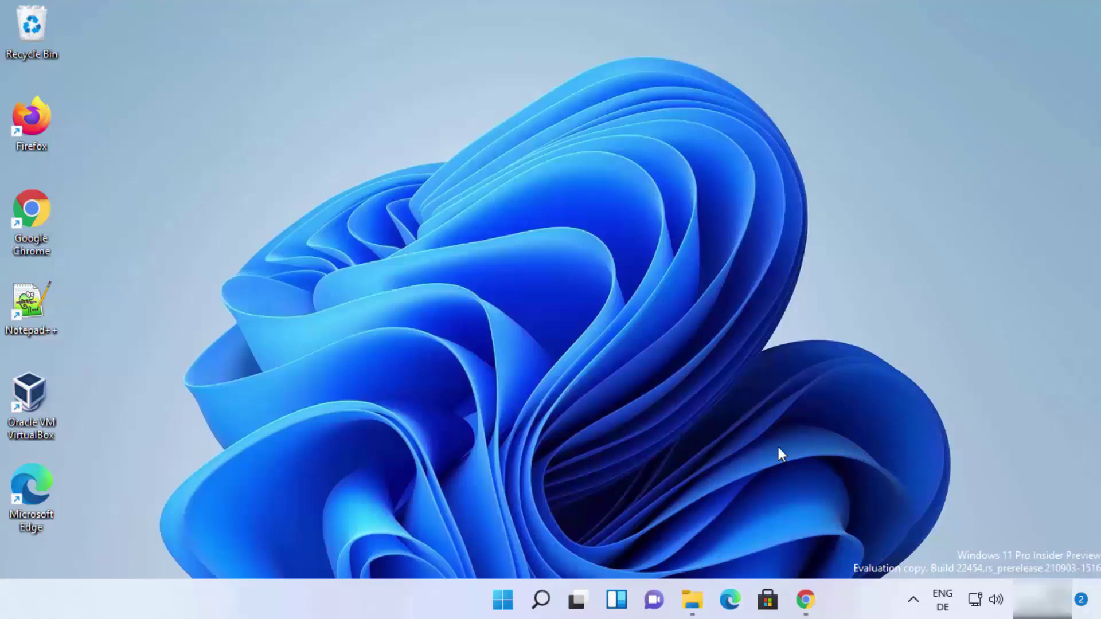
Switch to Chrome and open the 'WinRAR download free and support' result on win-rar.com
left_click(806, 600)
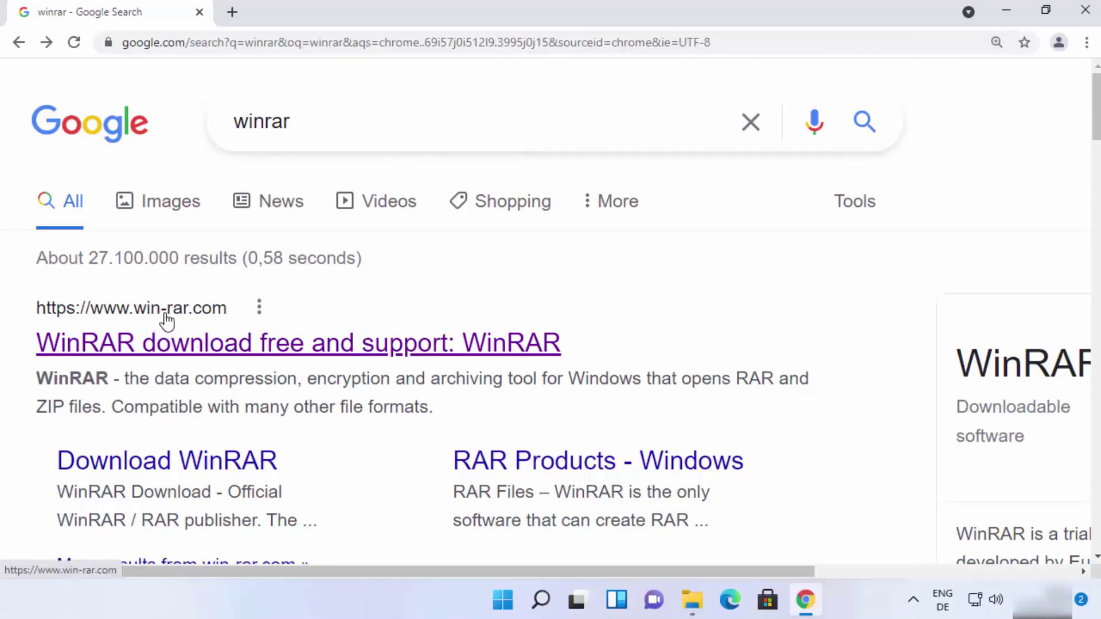
left_click(244, 345)
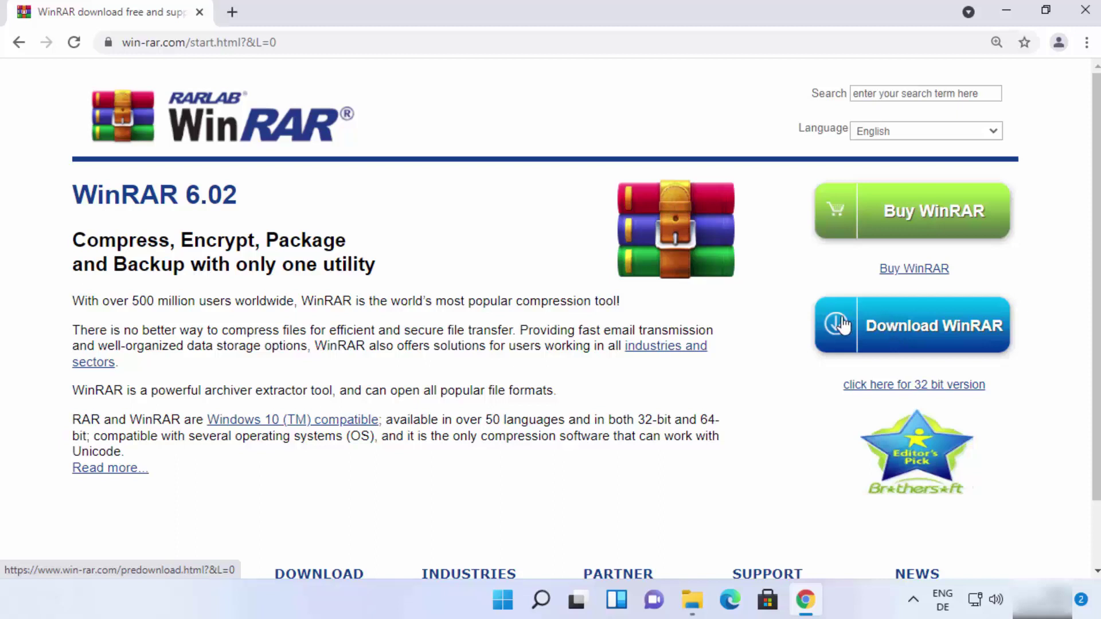
Download the 64-bit installer winrar-x64-602.exe from win-rar.com and run it
left_click(923, 339)
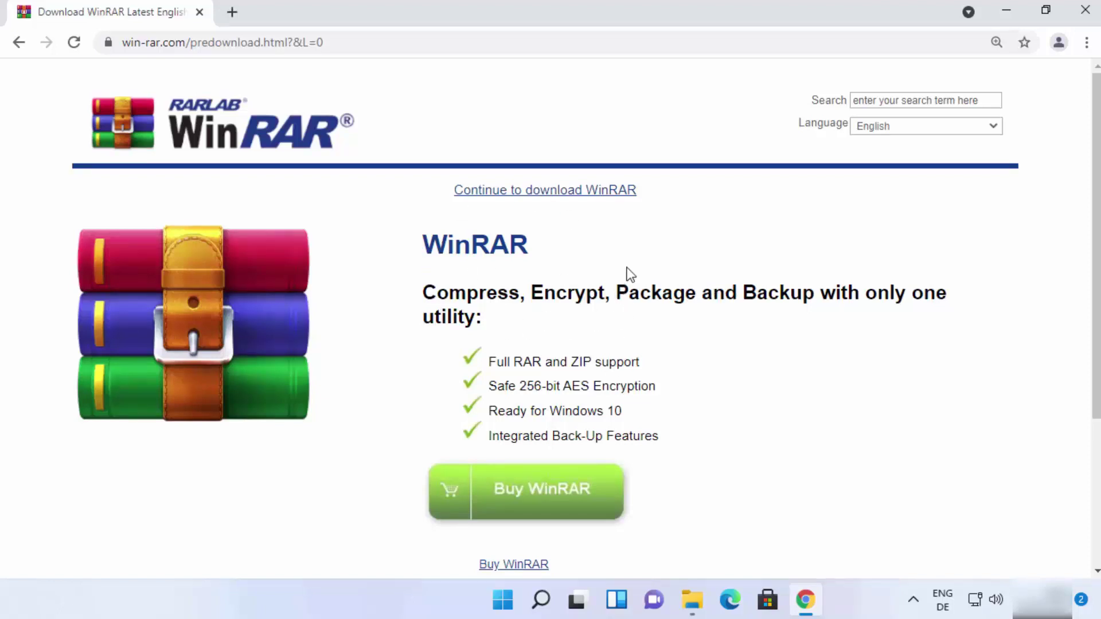
scroll(748, 229, "down", 4)
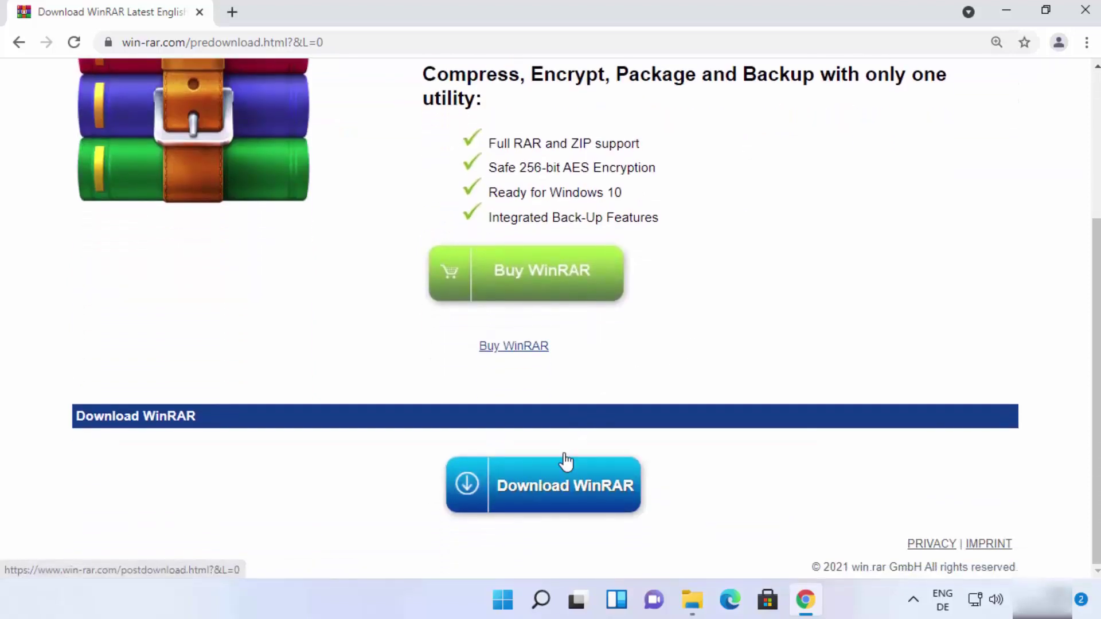
left_click(552, 490)
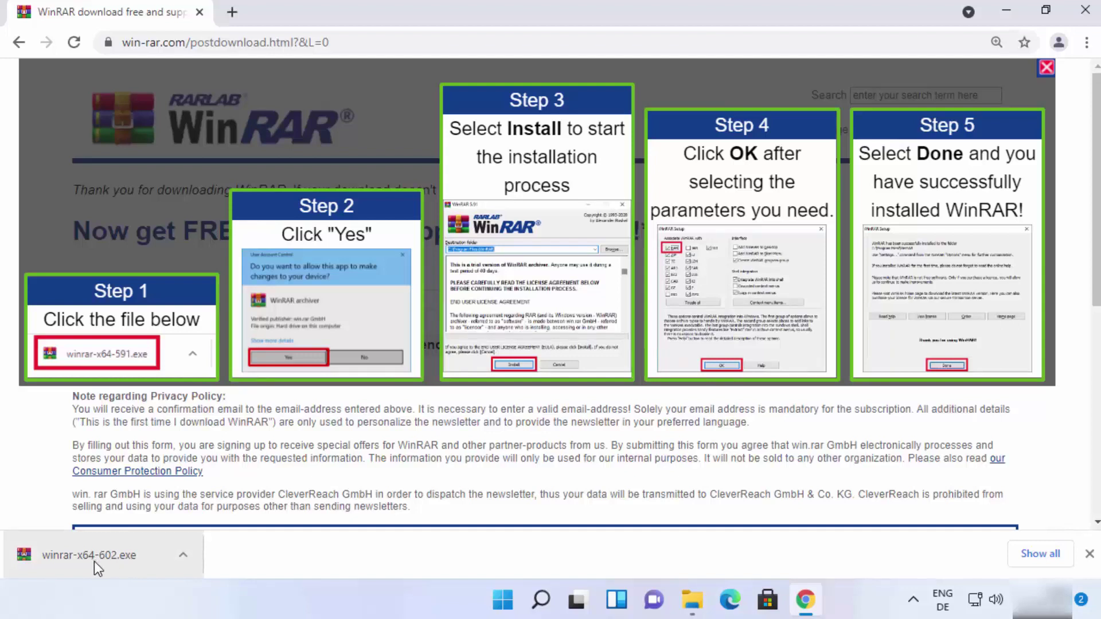
left_click(123, 556)
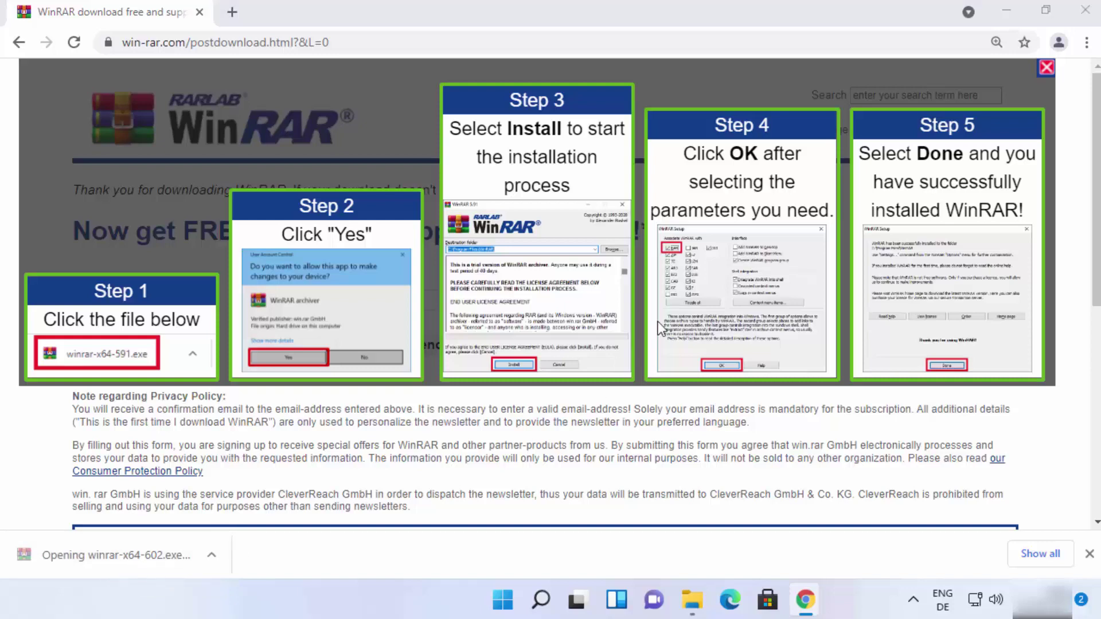
Minimize Chrome and approve the User Account Control prompt for the WinRAR installer
left_click(1005, 13)
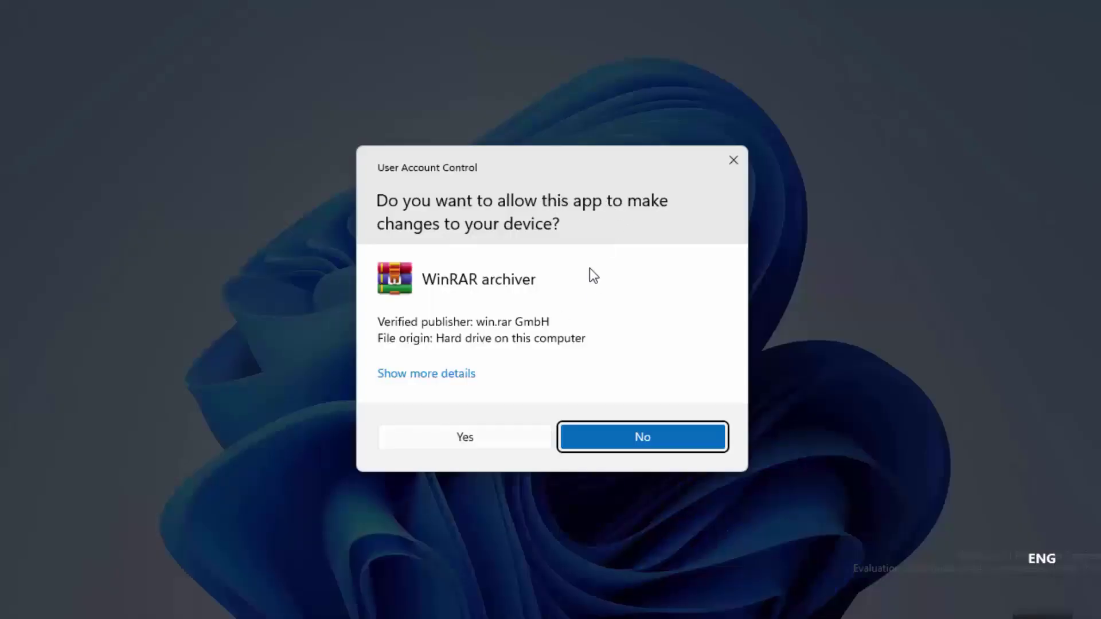
left_click(456, 437)
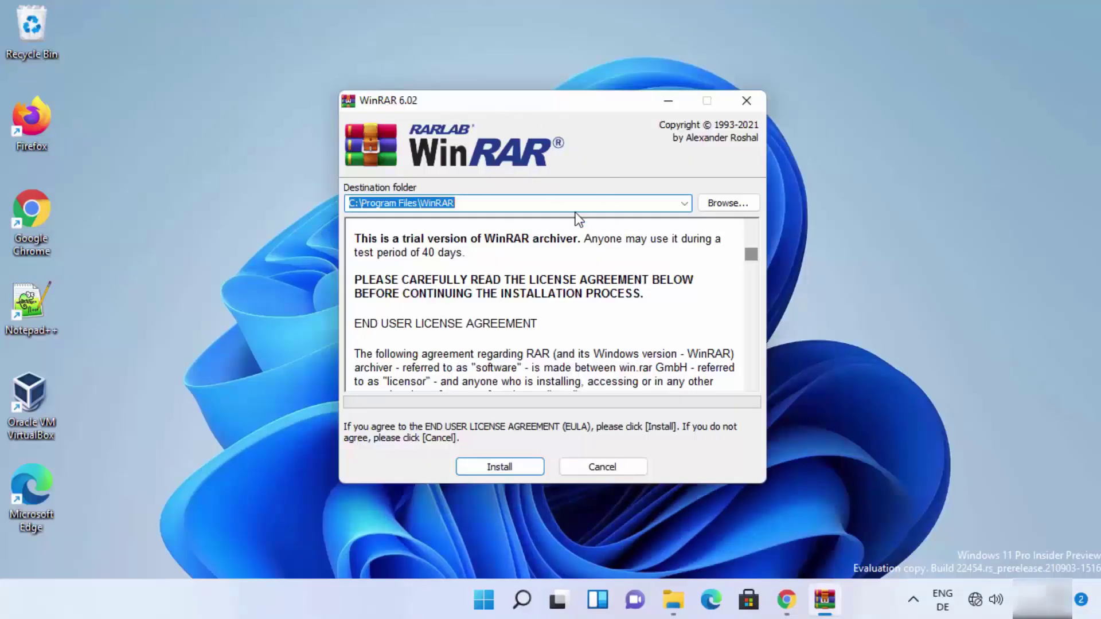
Review the C:\Program Files\WinRAR destination path and install WinRAR there
left_click(423, 204)
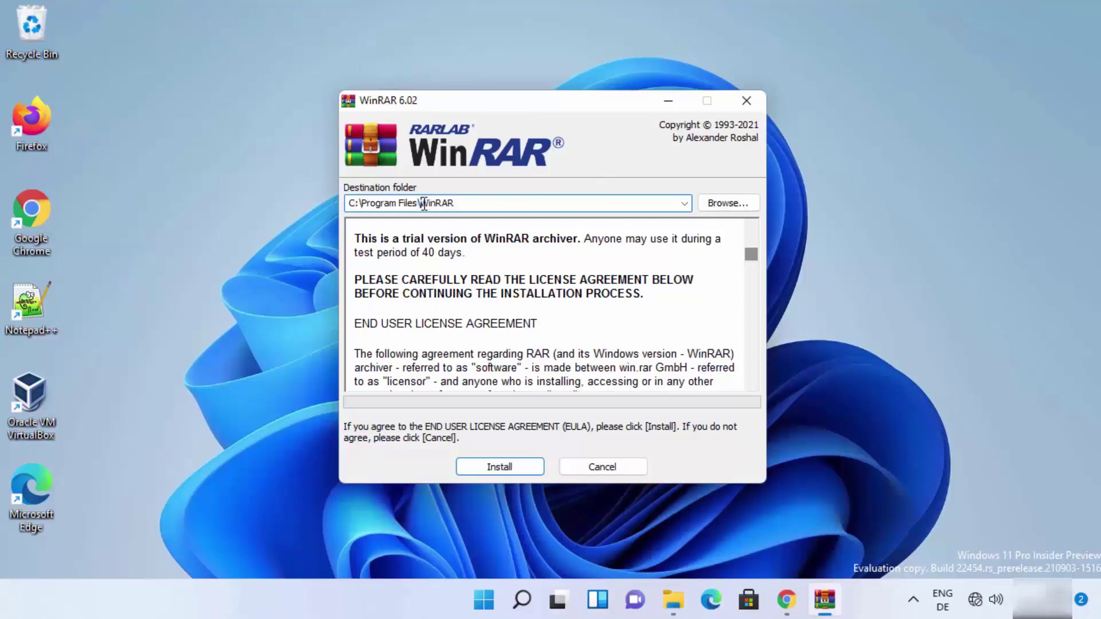
double_click(423, 204)
left_click(481, 204)
left_click_drag(456, 204, 346, 205)
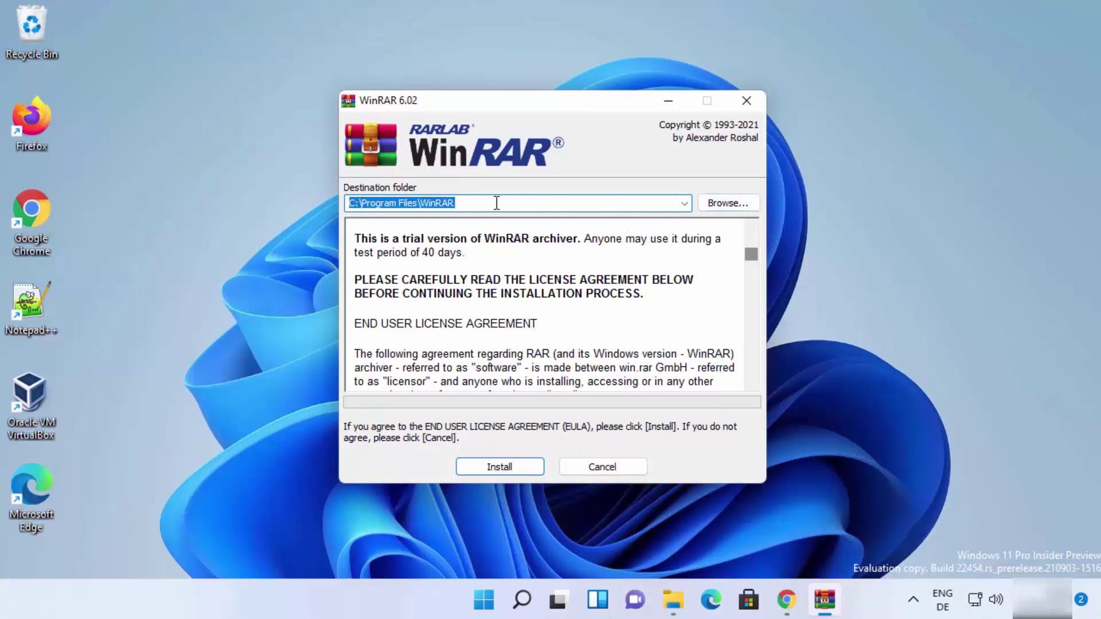
left_click(498, 467)
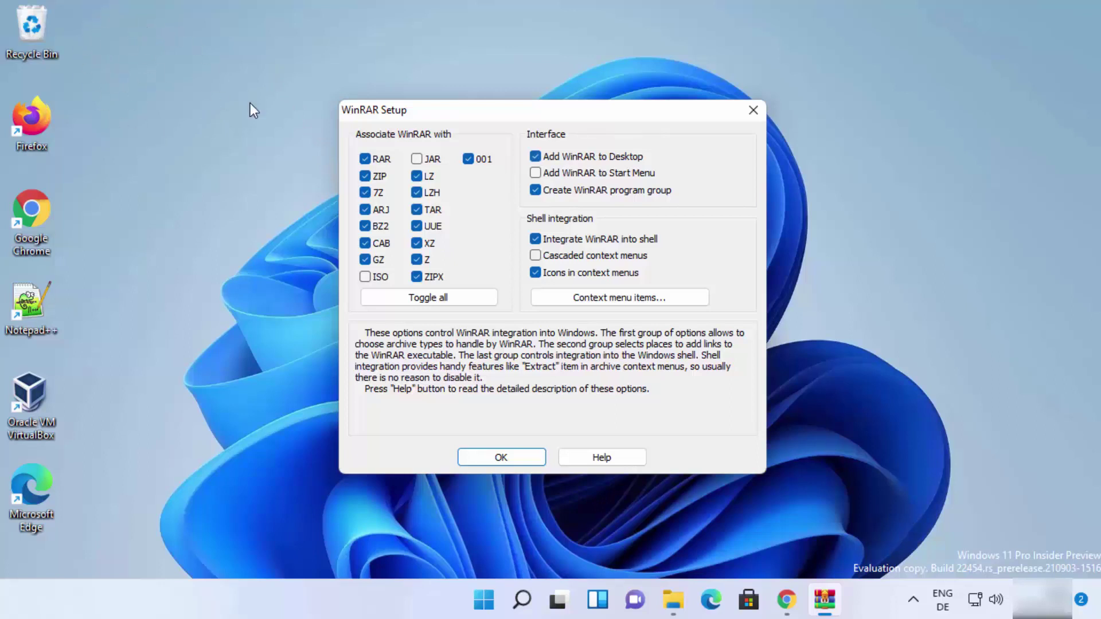
Enable Add WinRAR to Start Menu, confirm the integration options, and finish setup
left_click(535, 174)
left_click(520, 456)
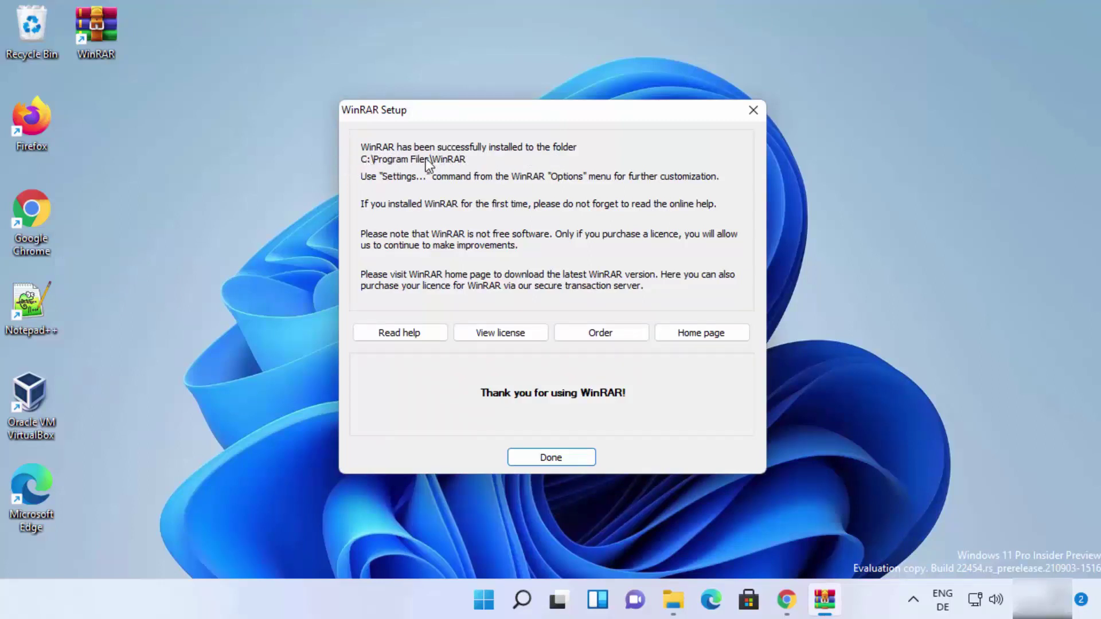
left_click(550, 458)
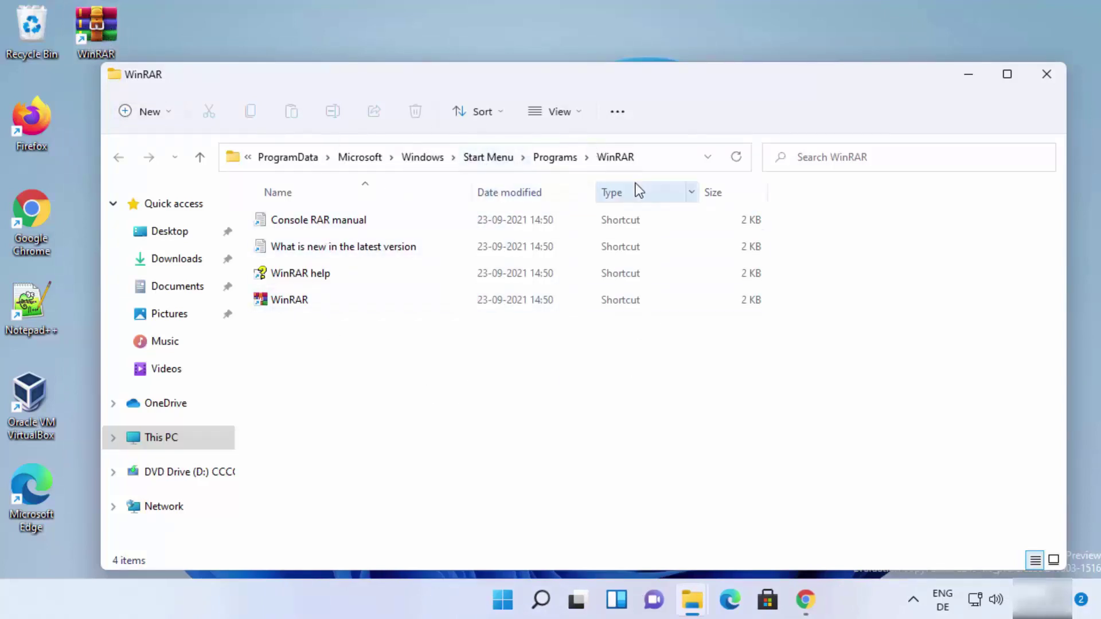
Check the folder path, close the WinRAR Start Menu folder, and launch WinRAR from the desktop shortcut
left_click(665, 161)
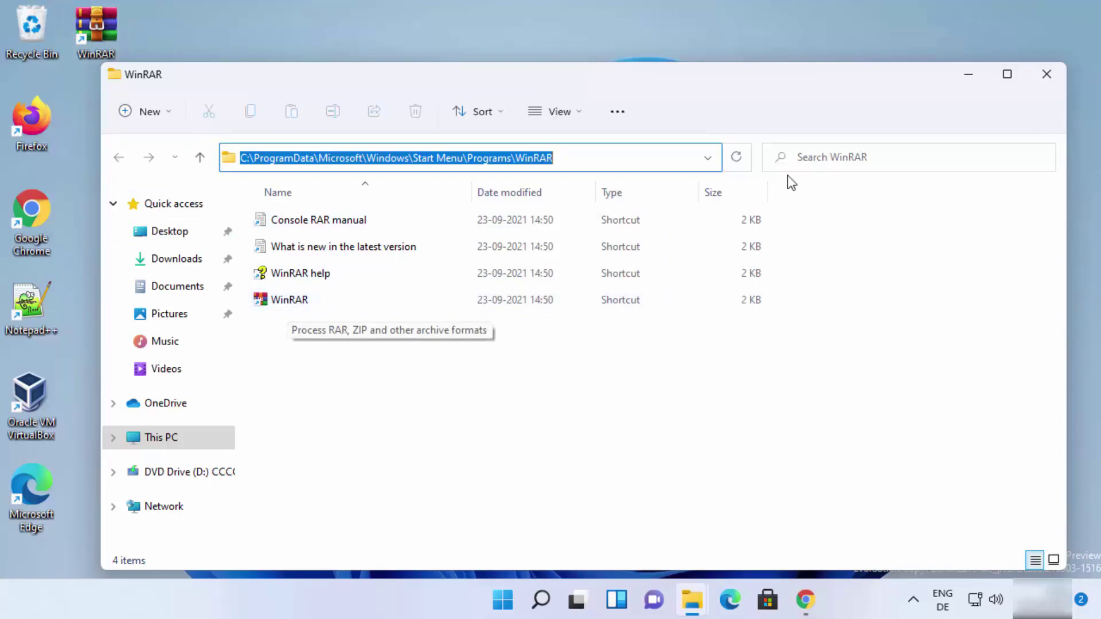
left_click(1044, 74)
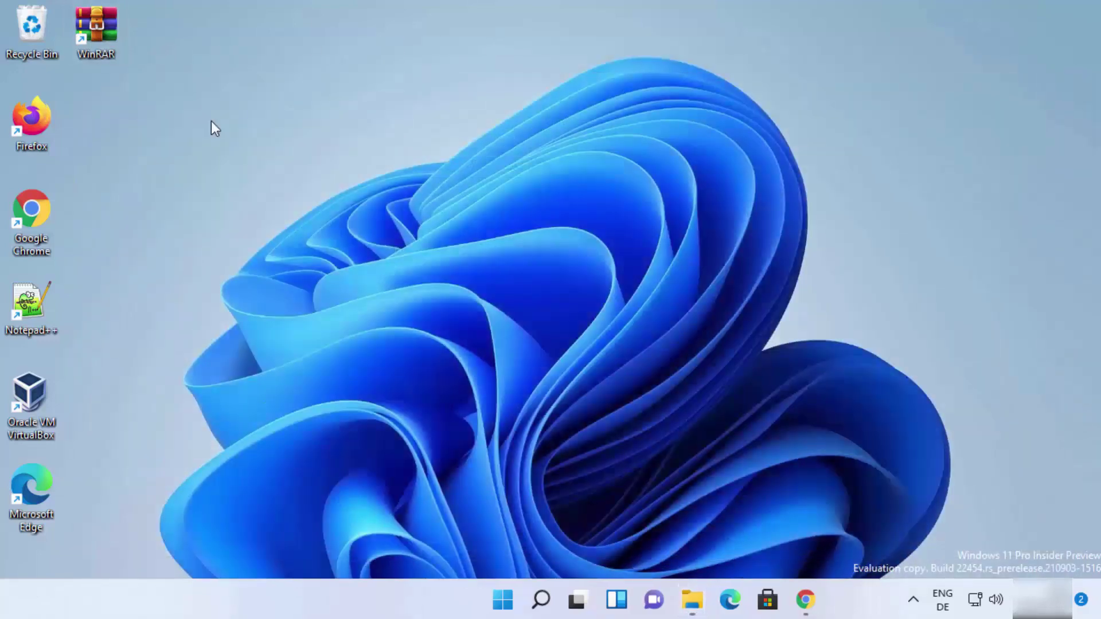
double_click(96, 29)
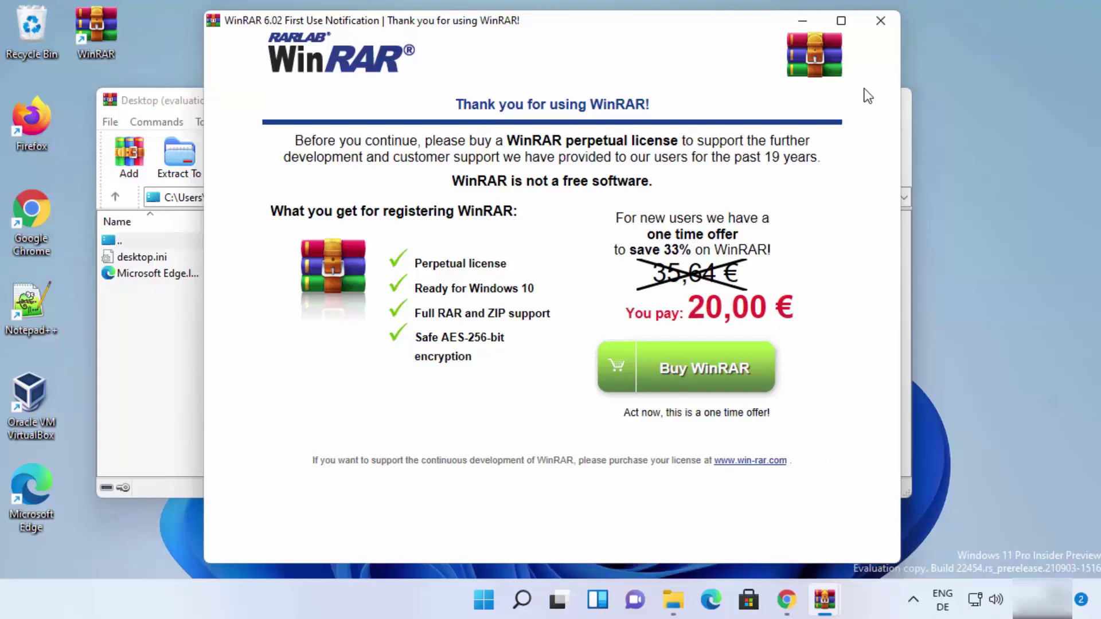
Dismiss the purchase notice, close WinRAR, and switch to File Explorer
left_click(879, 22)
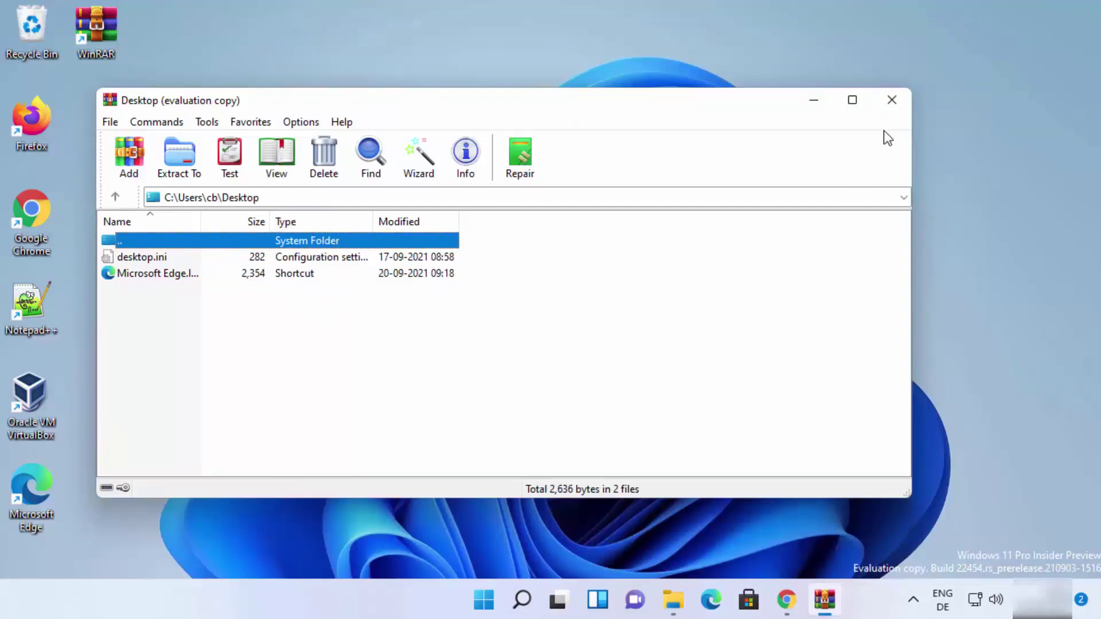
left_click(890, 102)
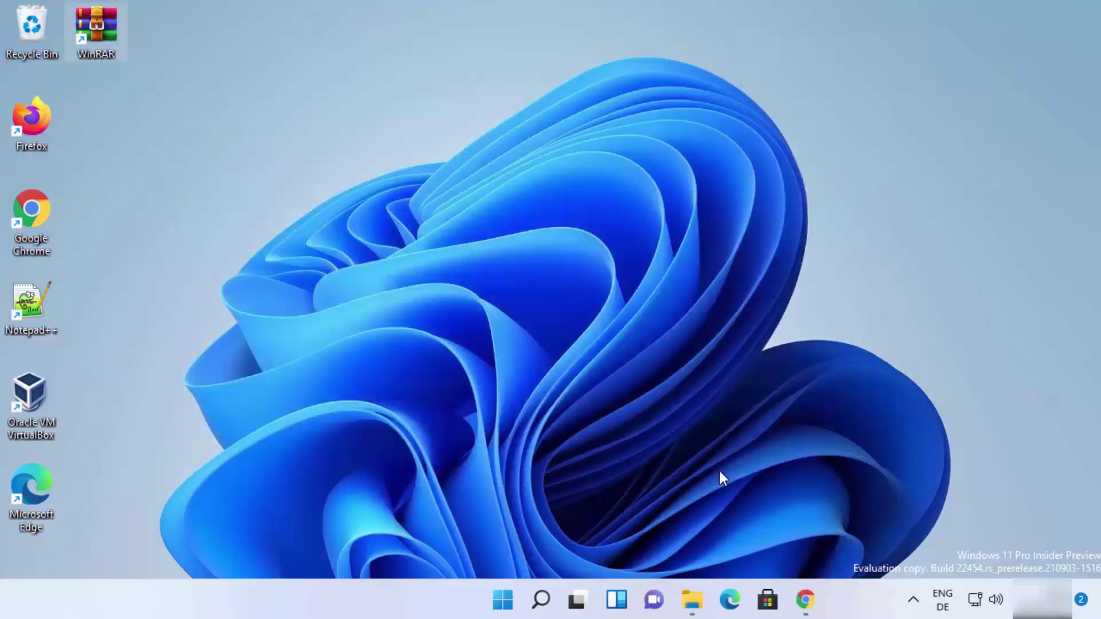
key("alt+Tab")
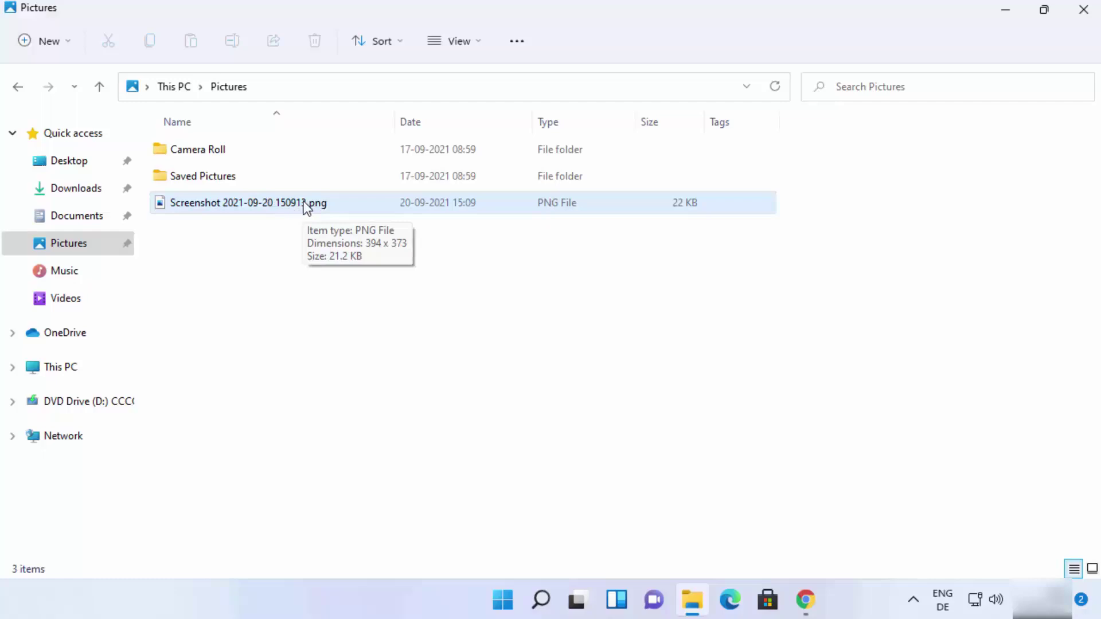
Bring up the full context menu for Screenshot 2021-09-20 150913.png, then dismiss it and reselect the file
left_click(306, 208)
right_click(306, 208)
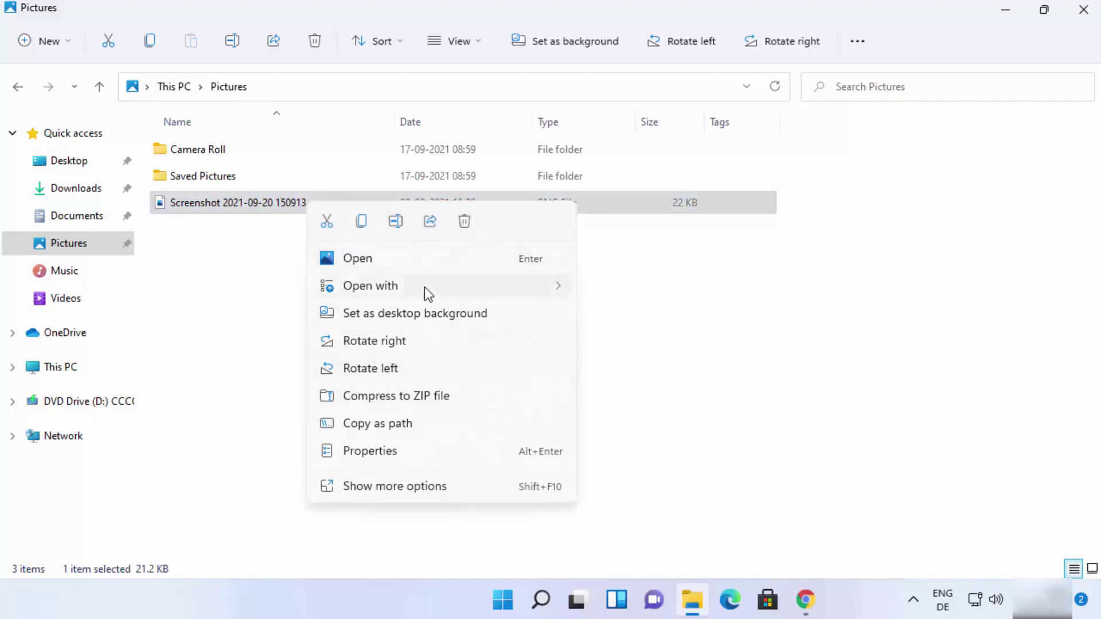
mouse_move(427, 291)
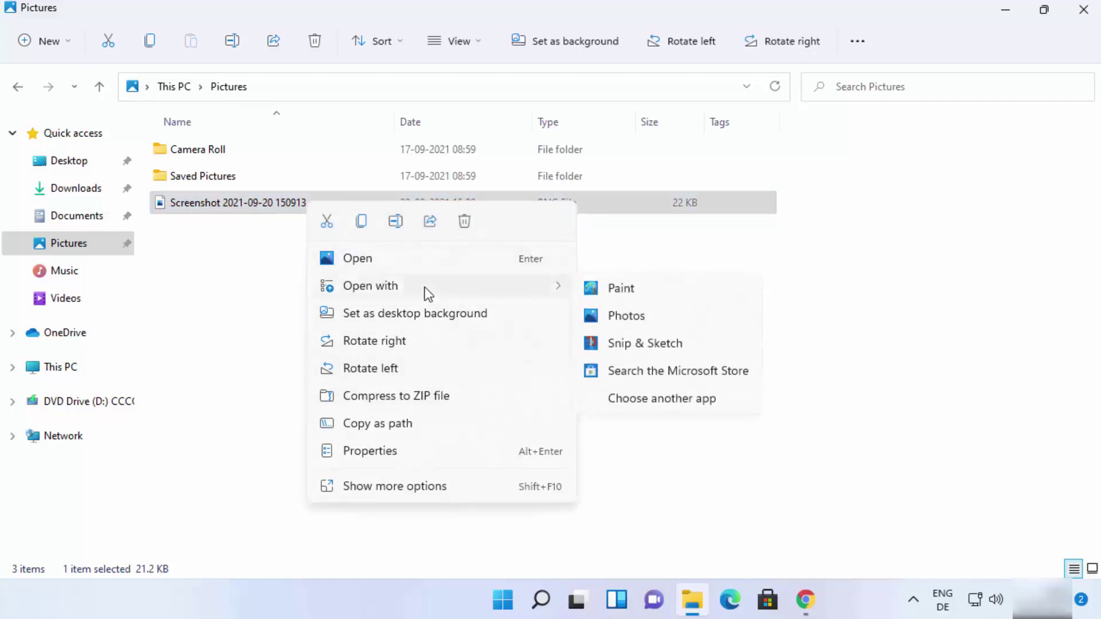
left_click(380, 487)
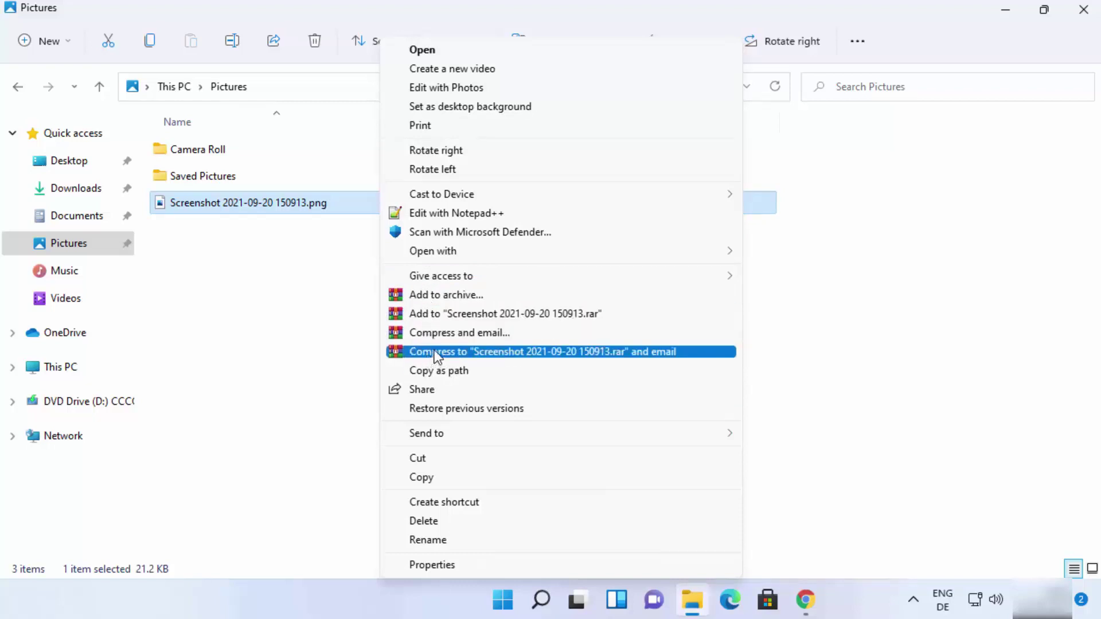
left_click(308, 288)
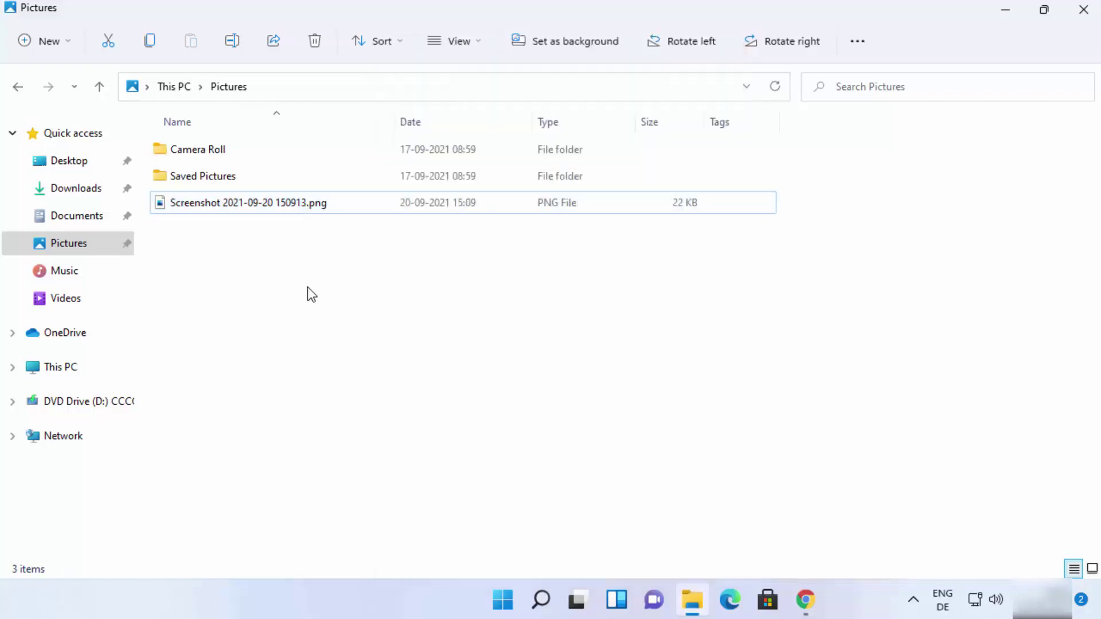
left_click(326, 207)
Compress the PNG screenshot into Screenshot 2021-09-20 150913.rar with WinRAR's Add to archive option
right_click(327, 209)
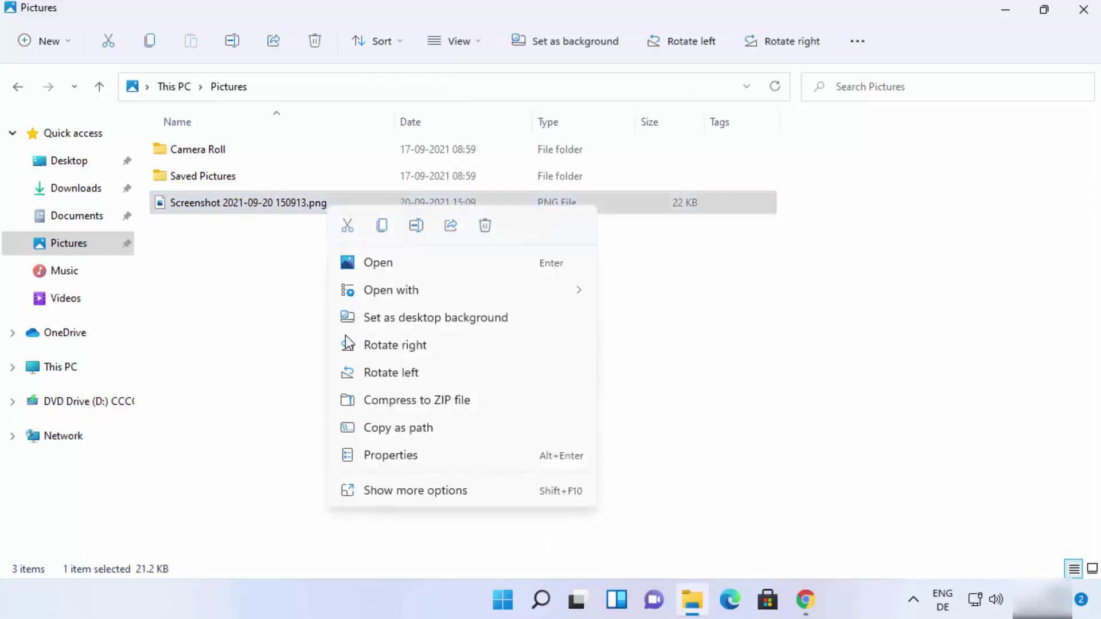
left_click(395, 490)
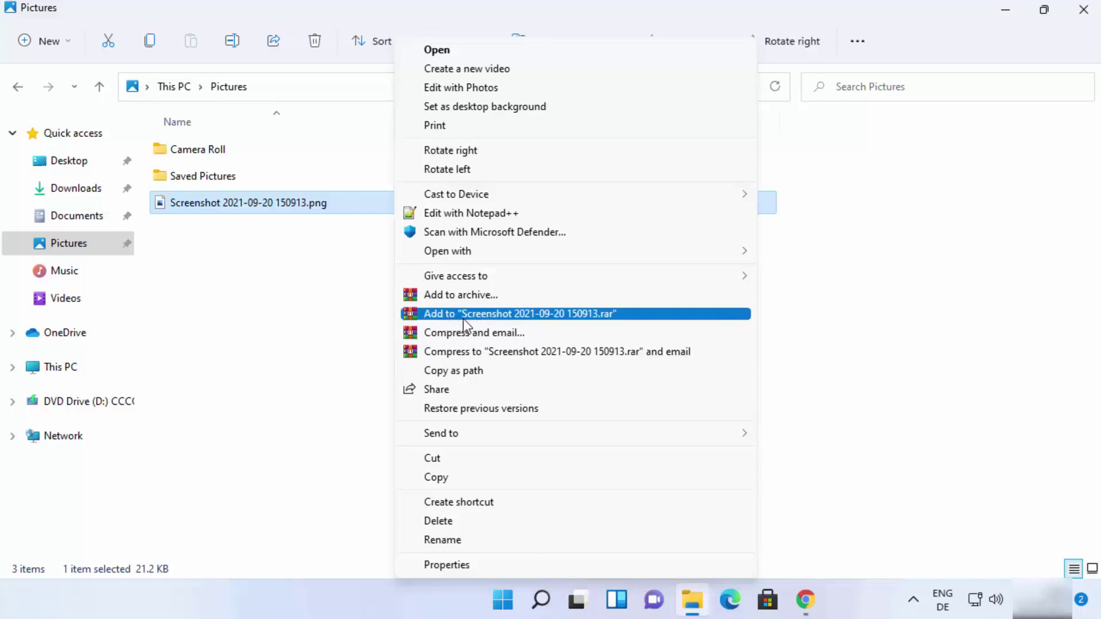
left_click(577, 315)
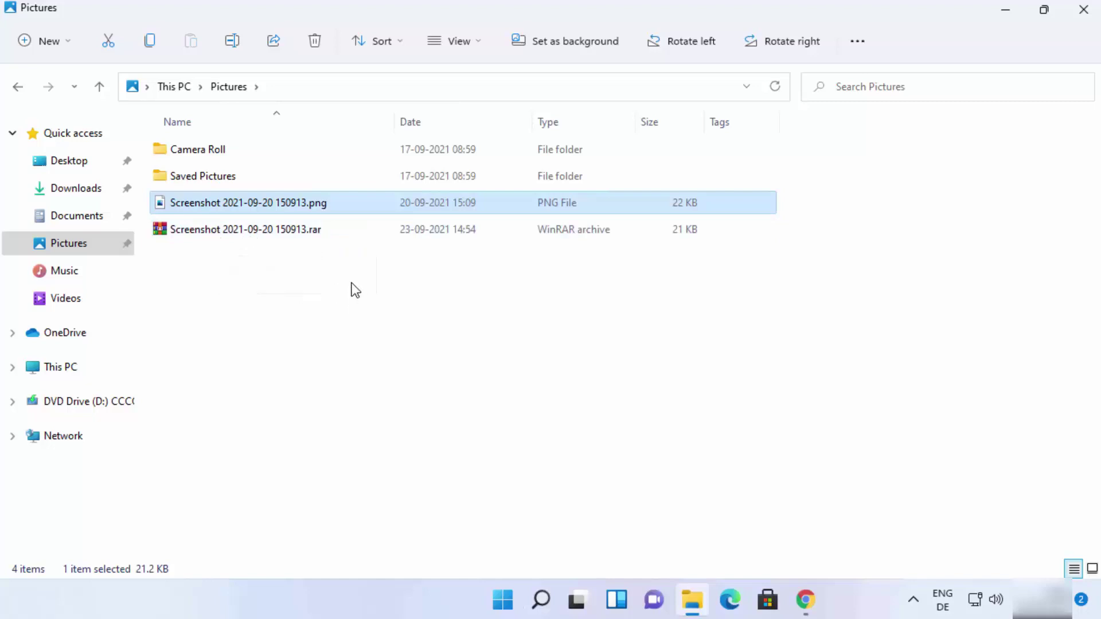
right_click(322, 208)
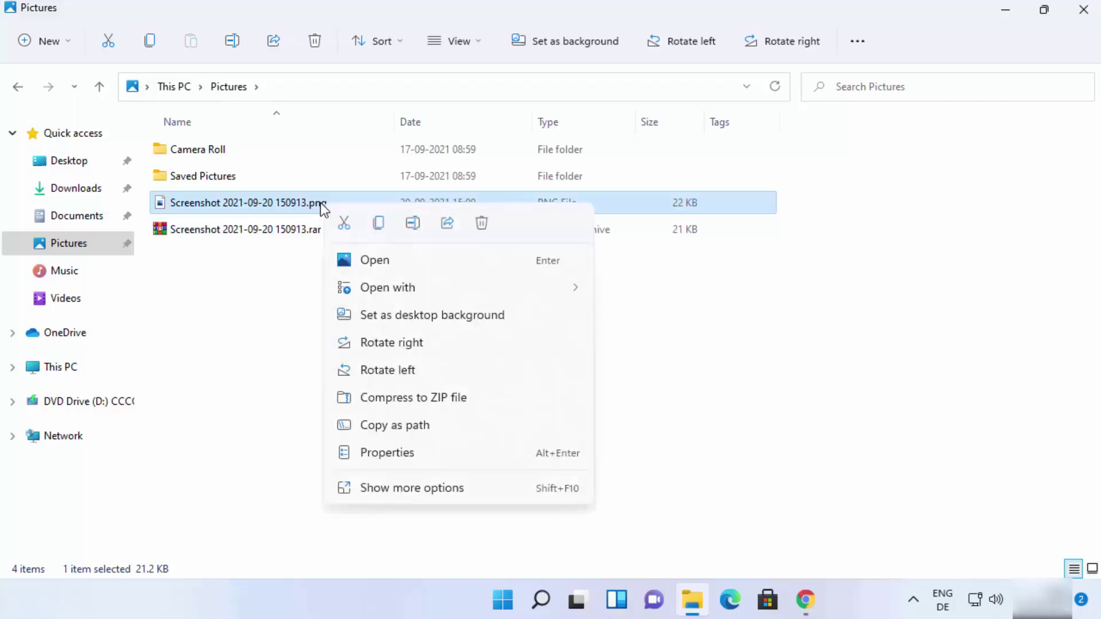
Start a custom archive set to ZIP, named Screenshot 2021-09-20 150913.zip, keeping the save location unchanged
left_click(412, 484)
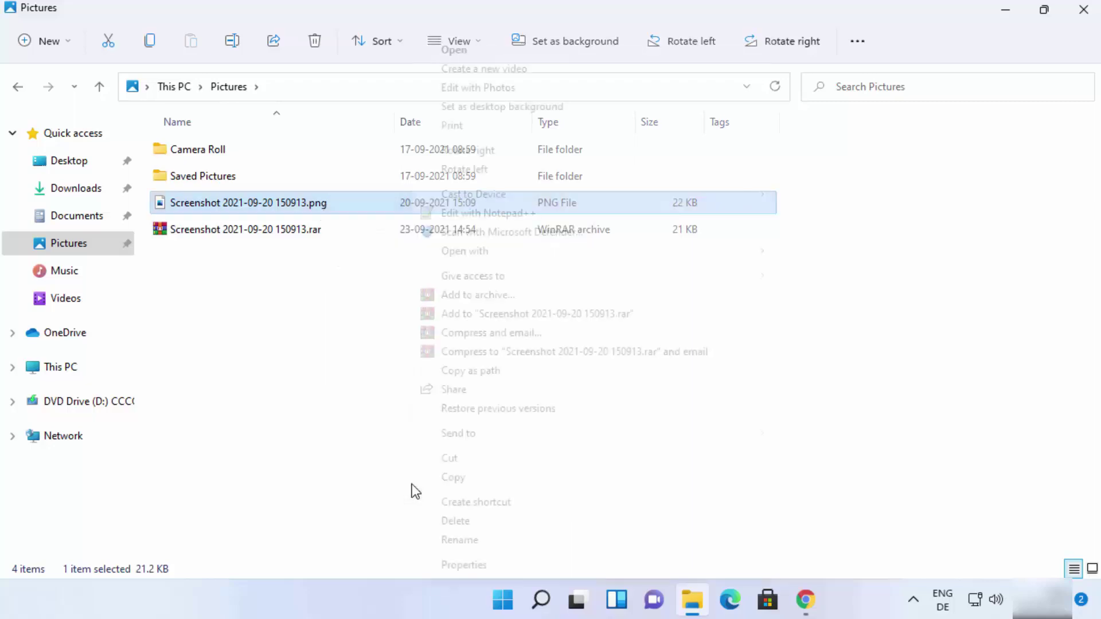
left_click(465, 297)
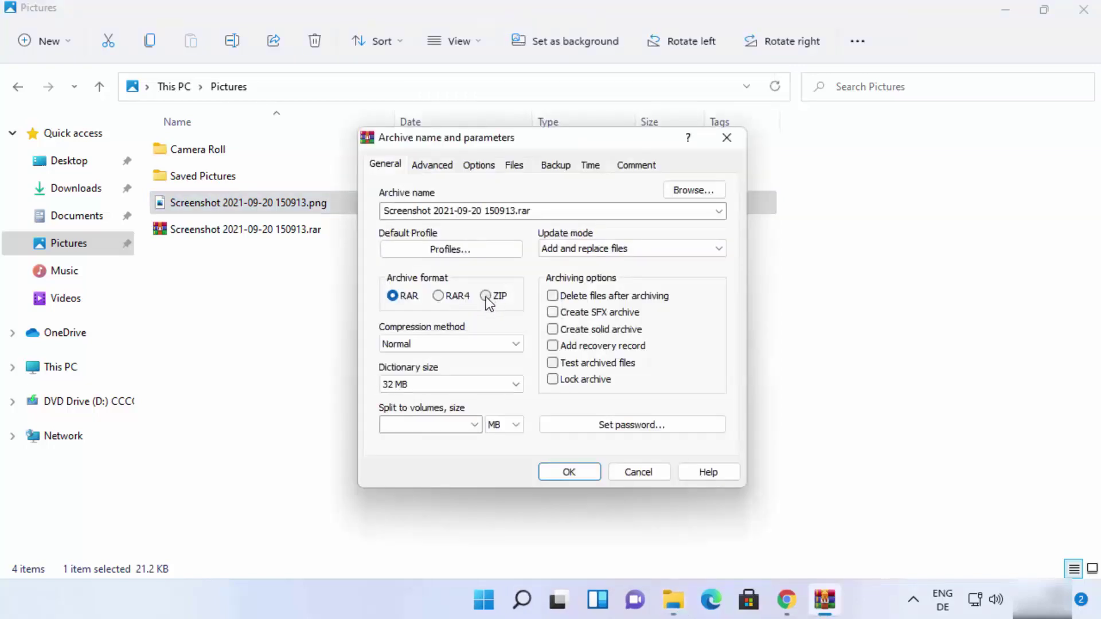
left_click(486, 296)
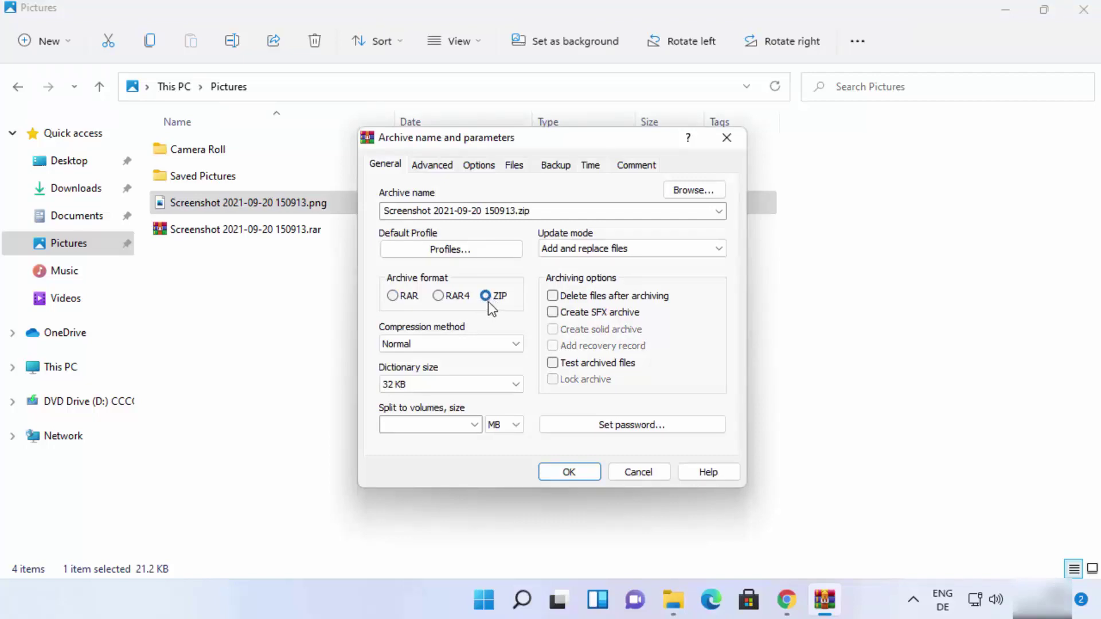
left_click(514, 214)
left_click(524, 211)
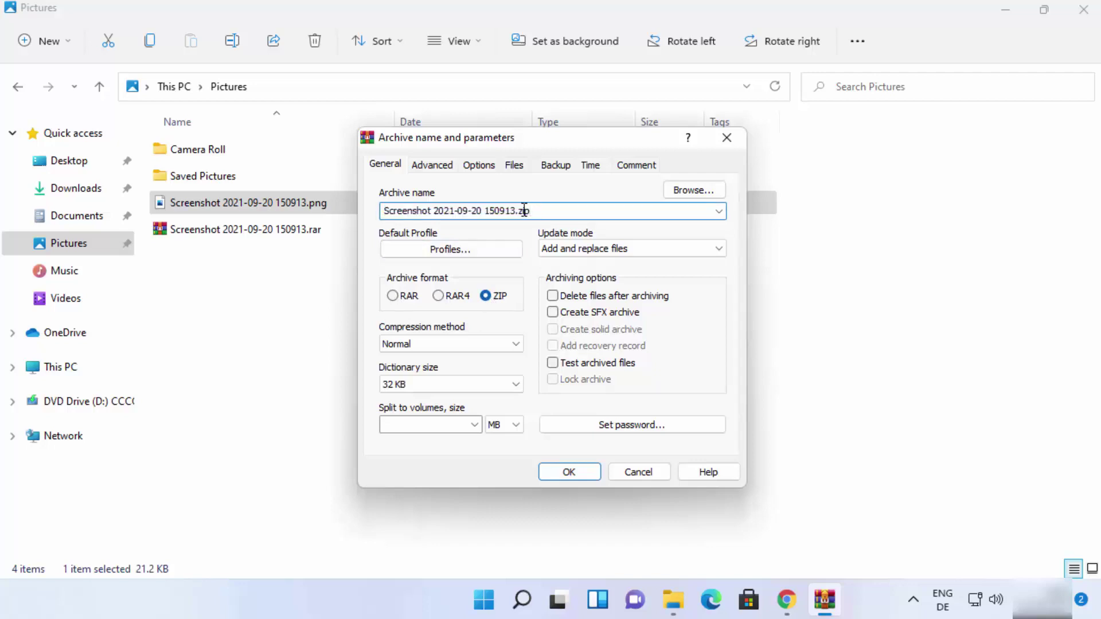
left_click_drag(382, 211, 515, 212)
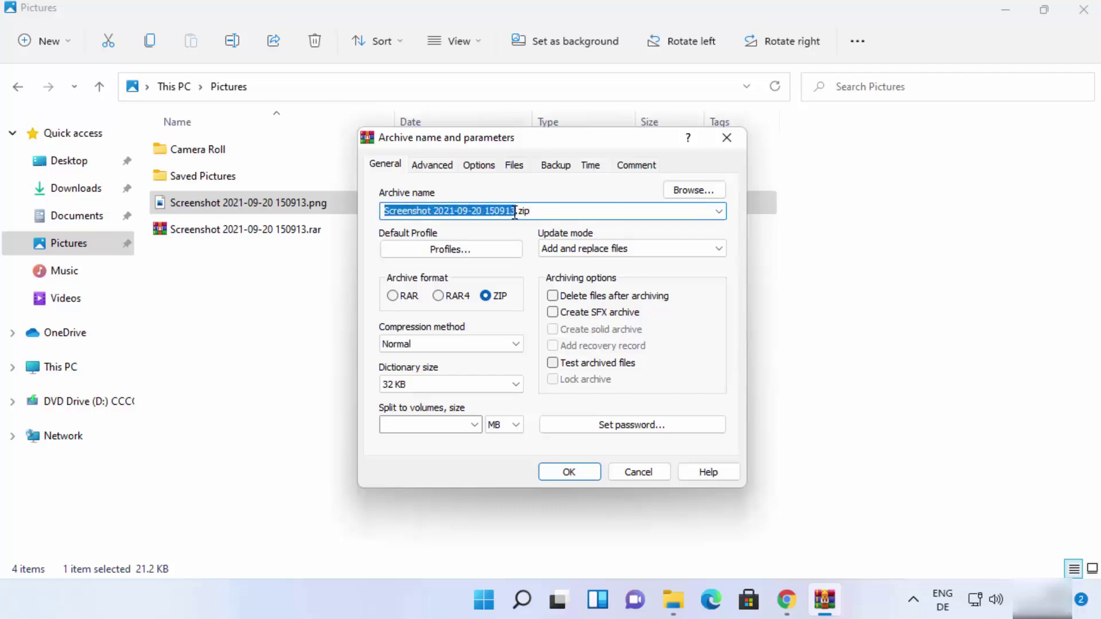
left_click(686, 191)
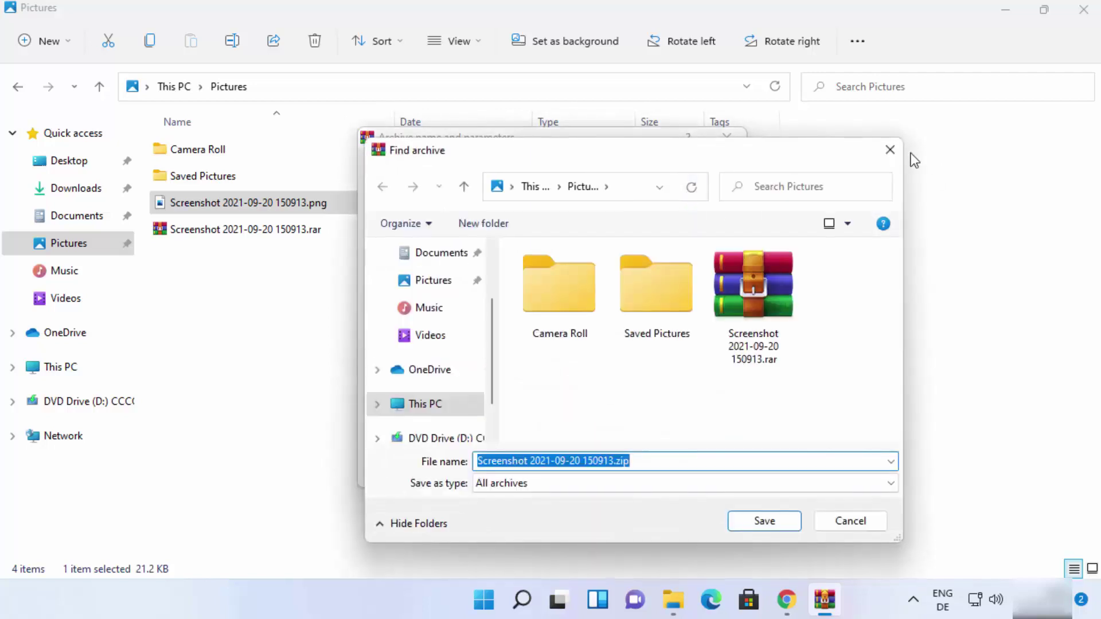
left_click(889, 149)
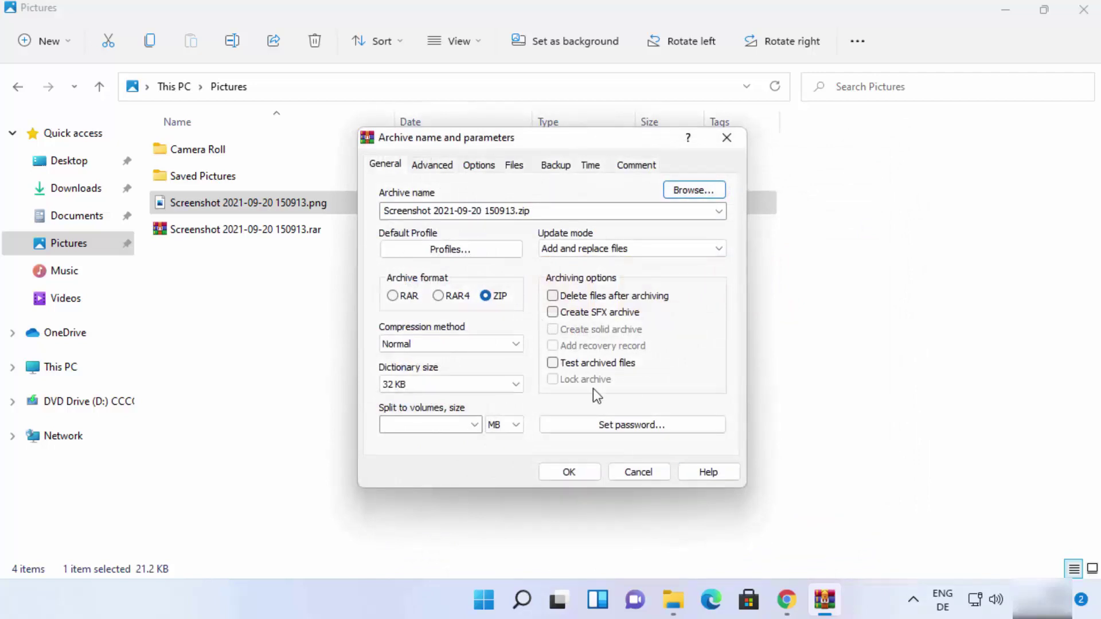
Create Screenshot 2021-09-20 150913.zip in Pictures without setting a password
left_click(611, 424)
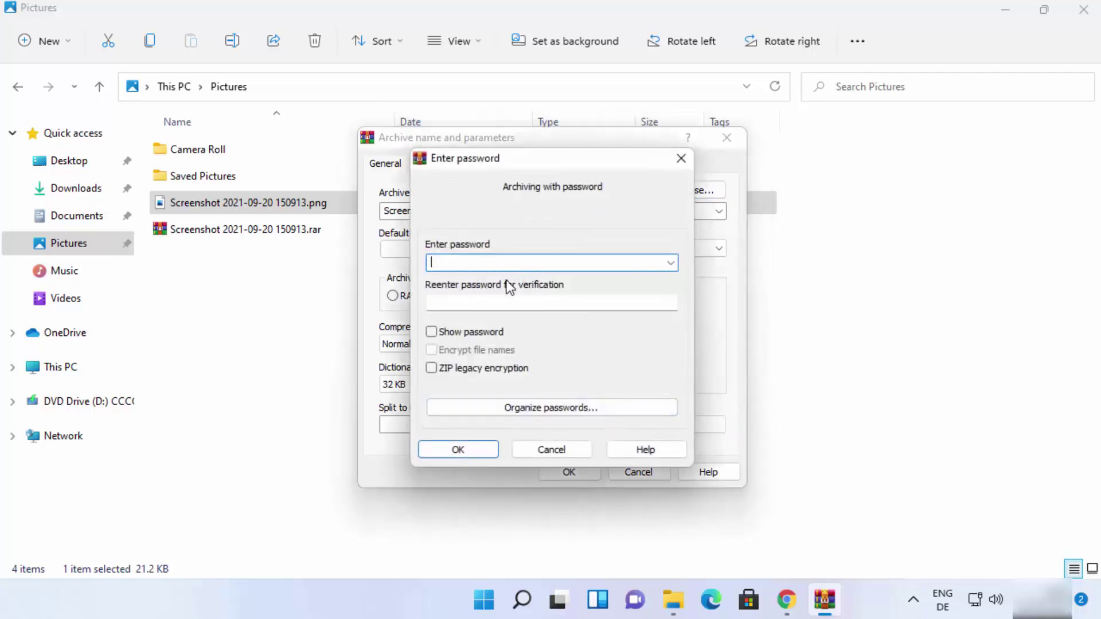
left_click(681, 157)
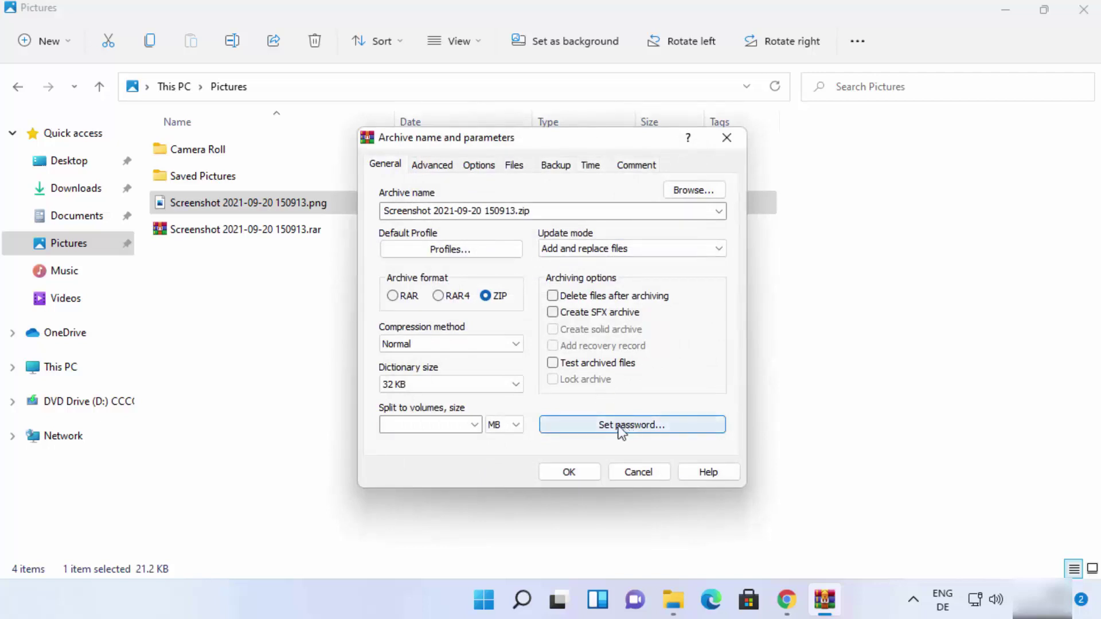
left_click(569, 472)
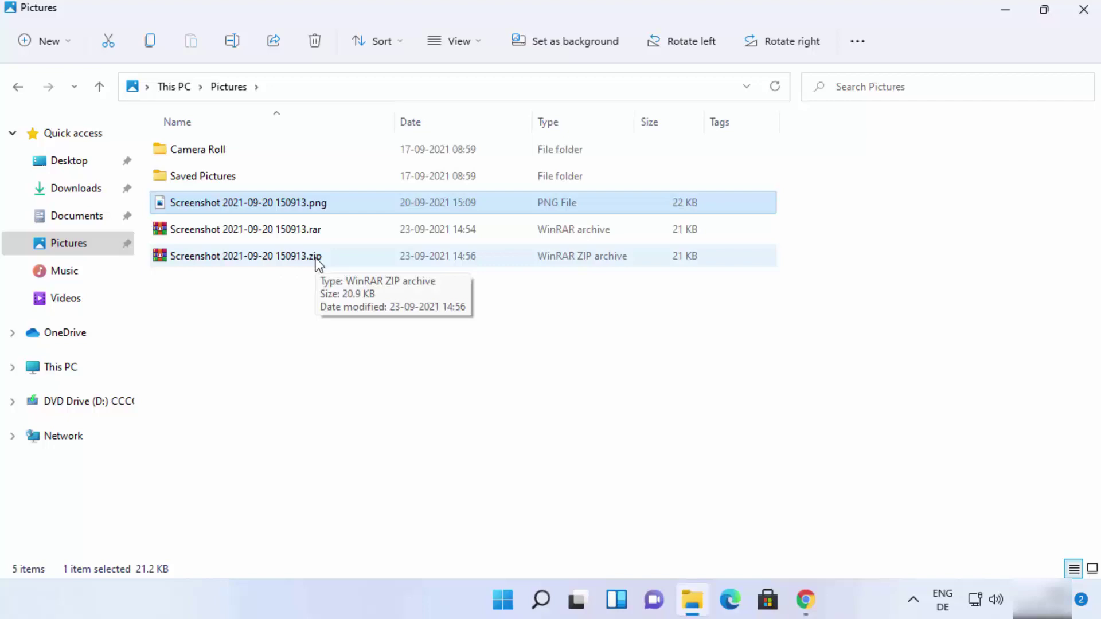
Open Screenshot 2021-09-20 150913.zip in WinRAR archiver from its Open with menu
left_click(317, 287)
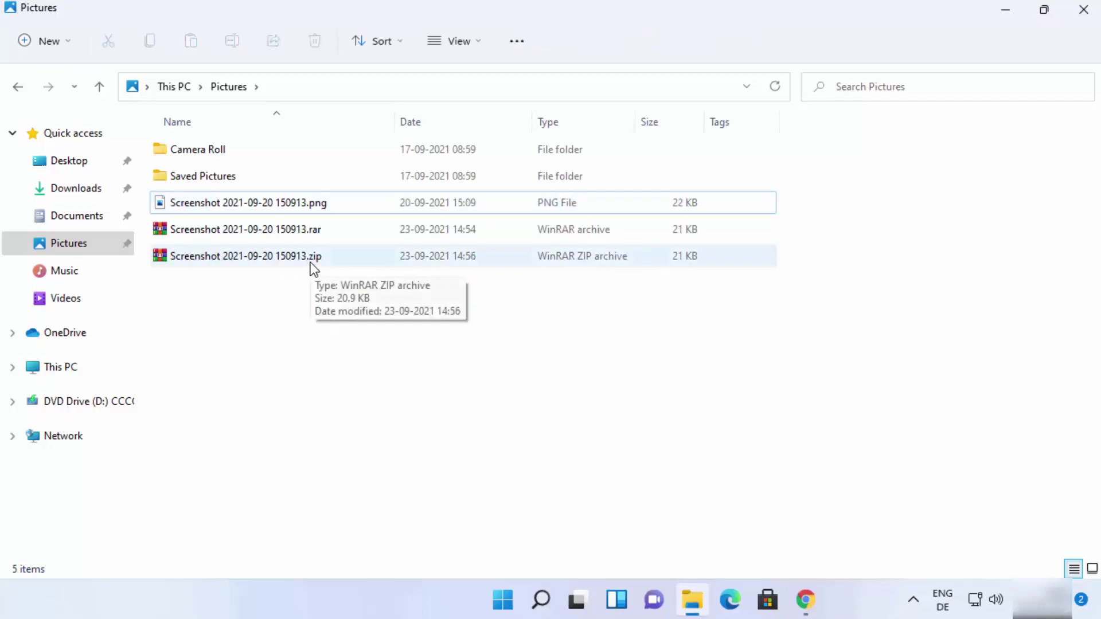
left_click(311, 264)
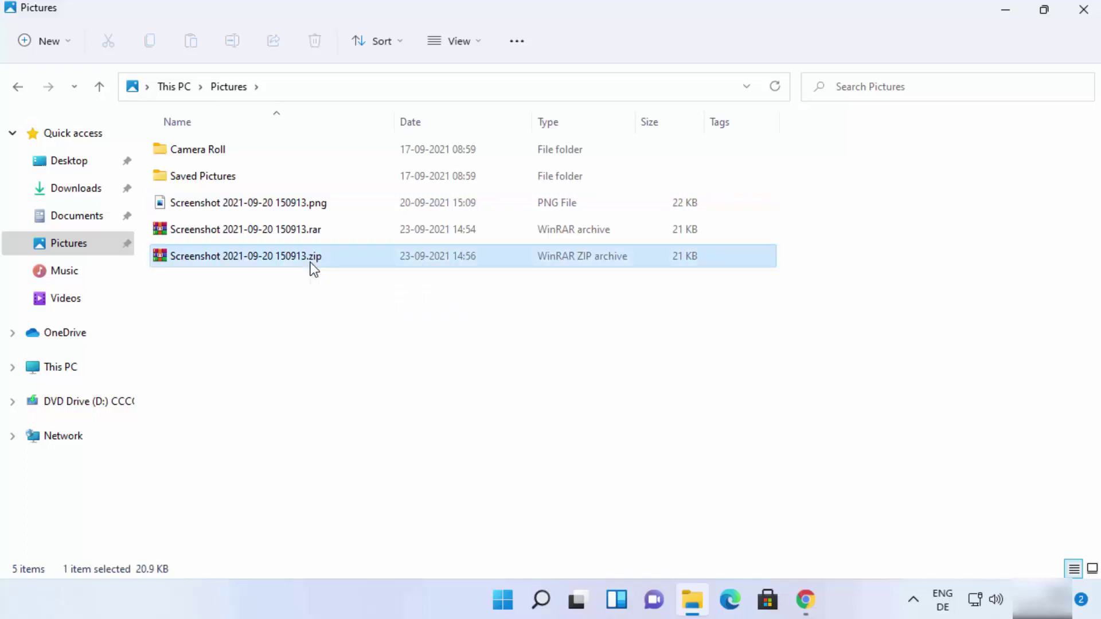
right_click(311, 263)
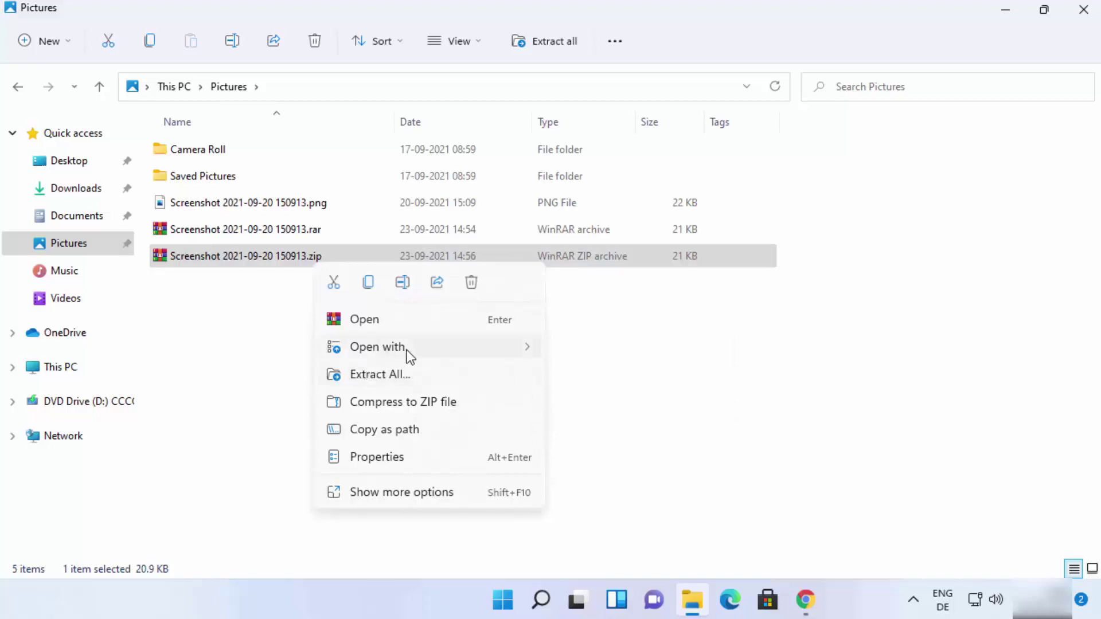
mouse_move(458, 351)
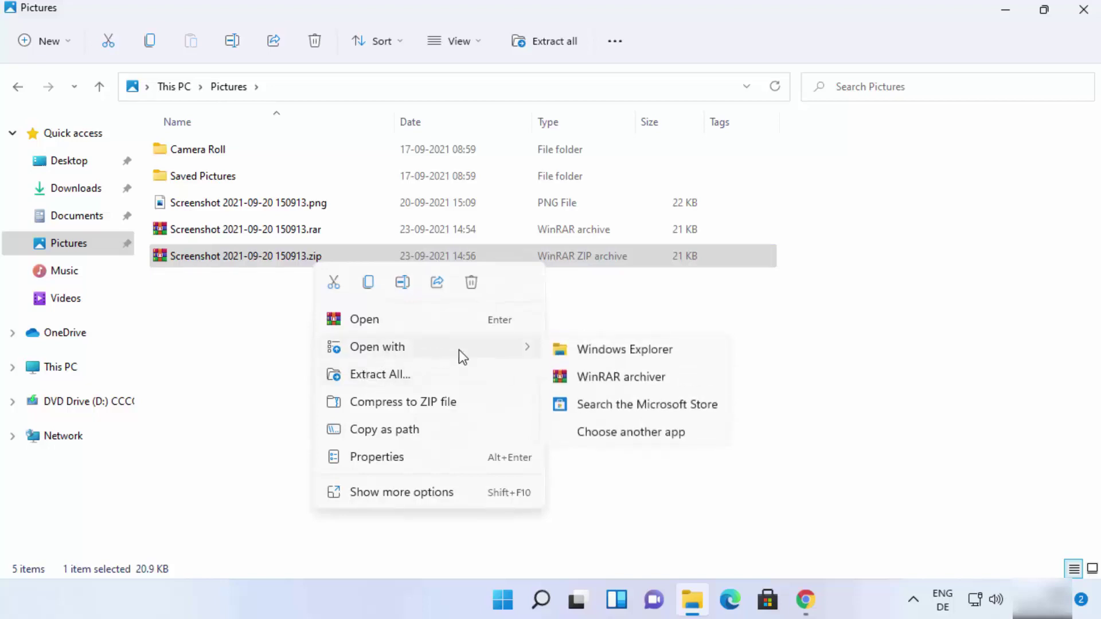
left_click(603, 380)
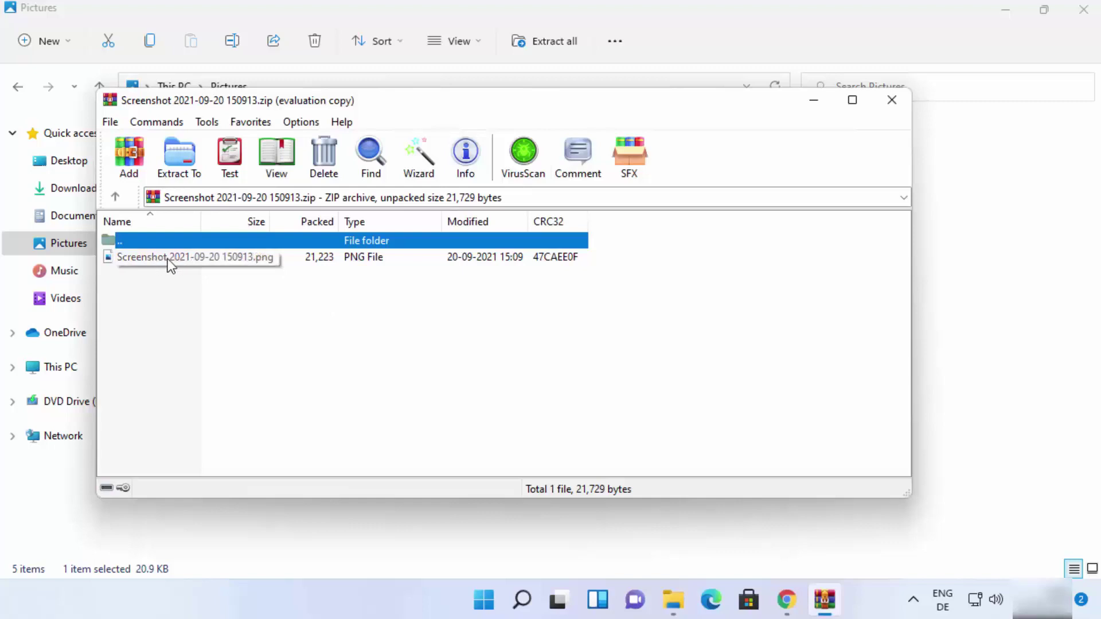
Extract the archived screenshot PNG to C:\Users\cb\Desktop
left_click(181, 168)
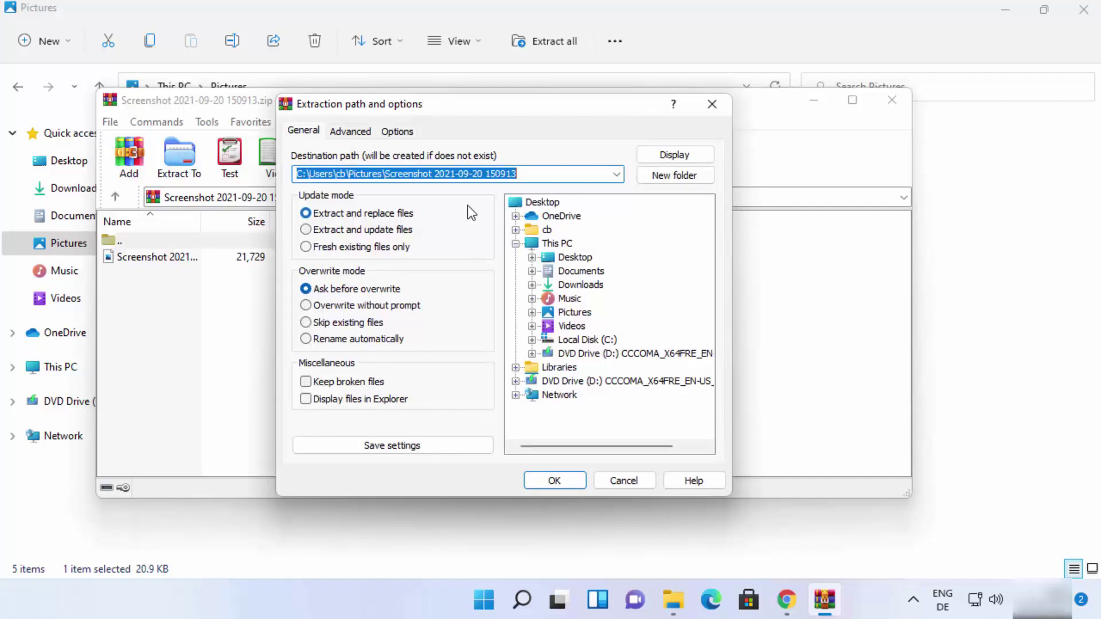
left_click(562, 257)
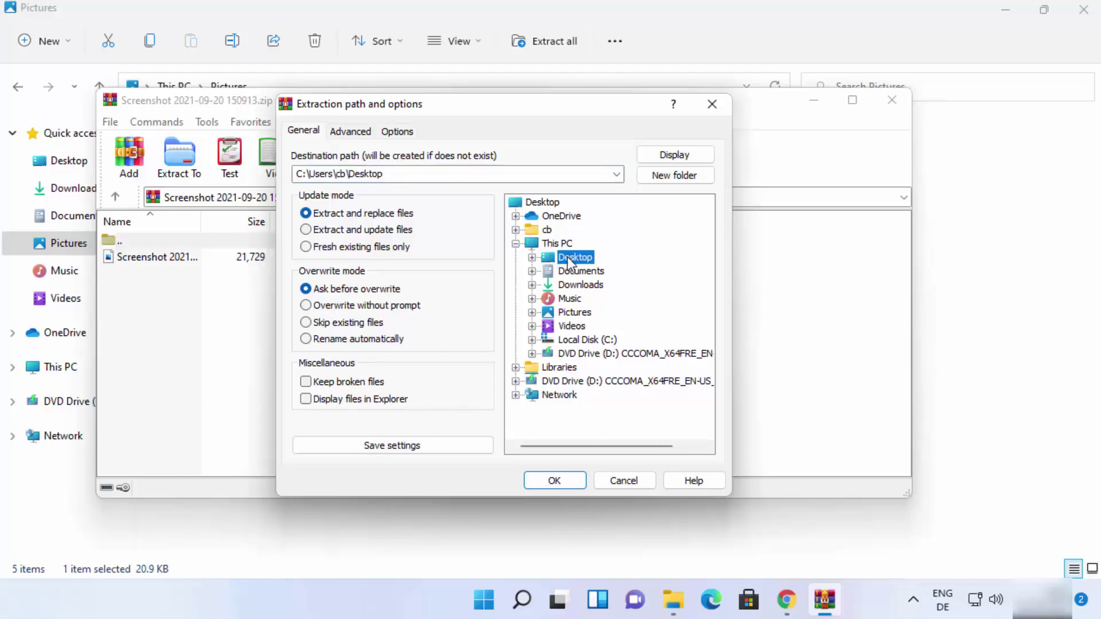
left_click(1005, 11)
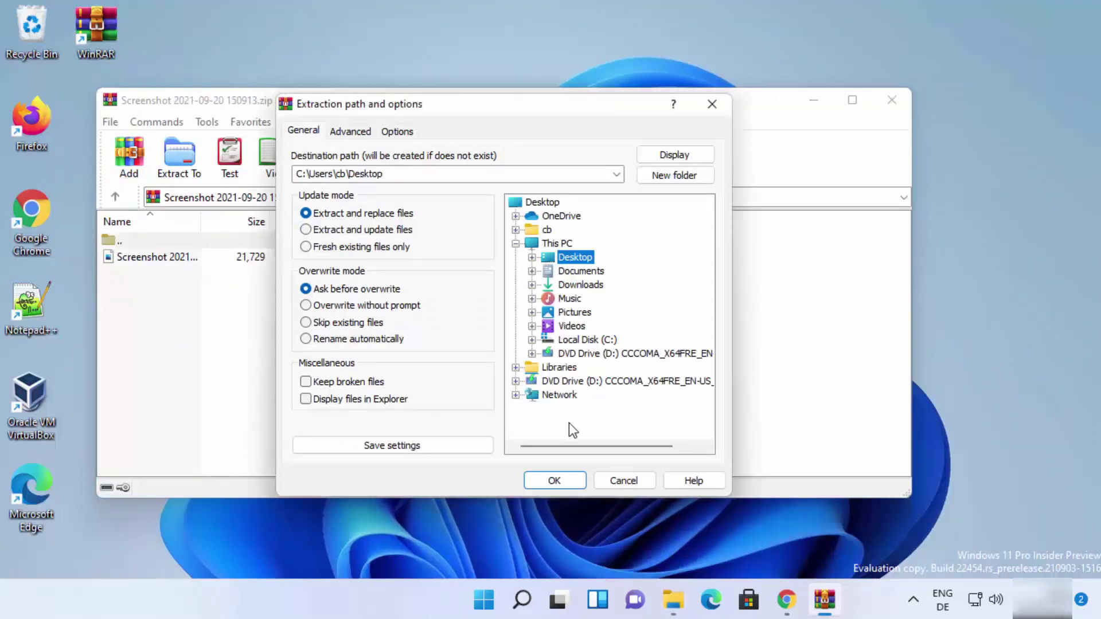
left_click(555, 481)
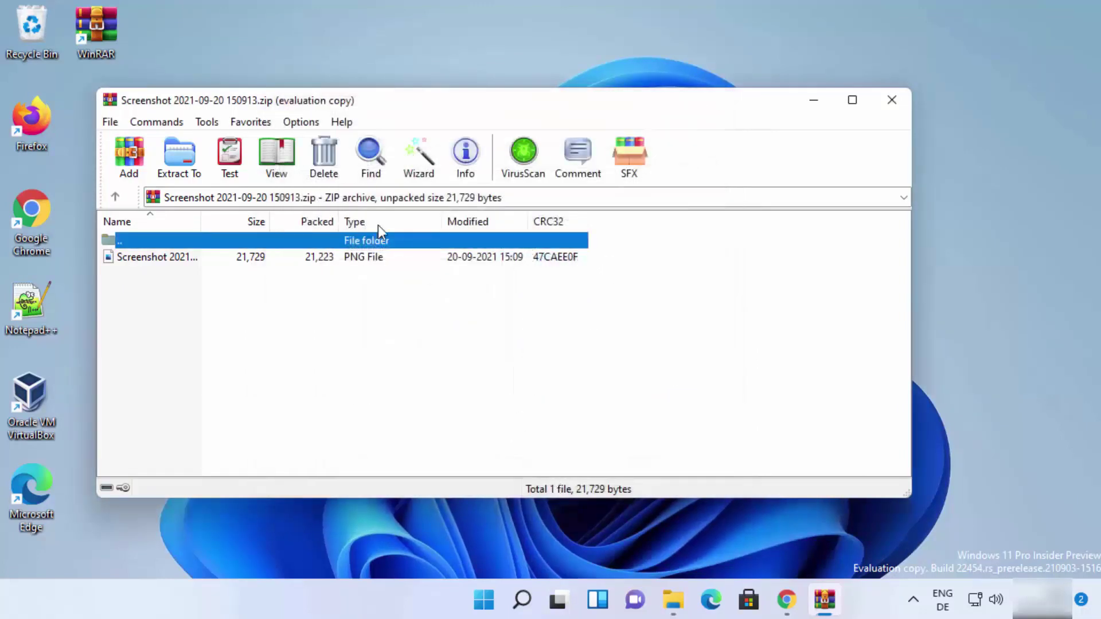
Leave the archive to browse the Pictures folder, then inspect its path and location list
left_click_drag(230, 104, 332, 108)
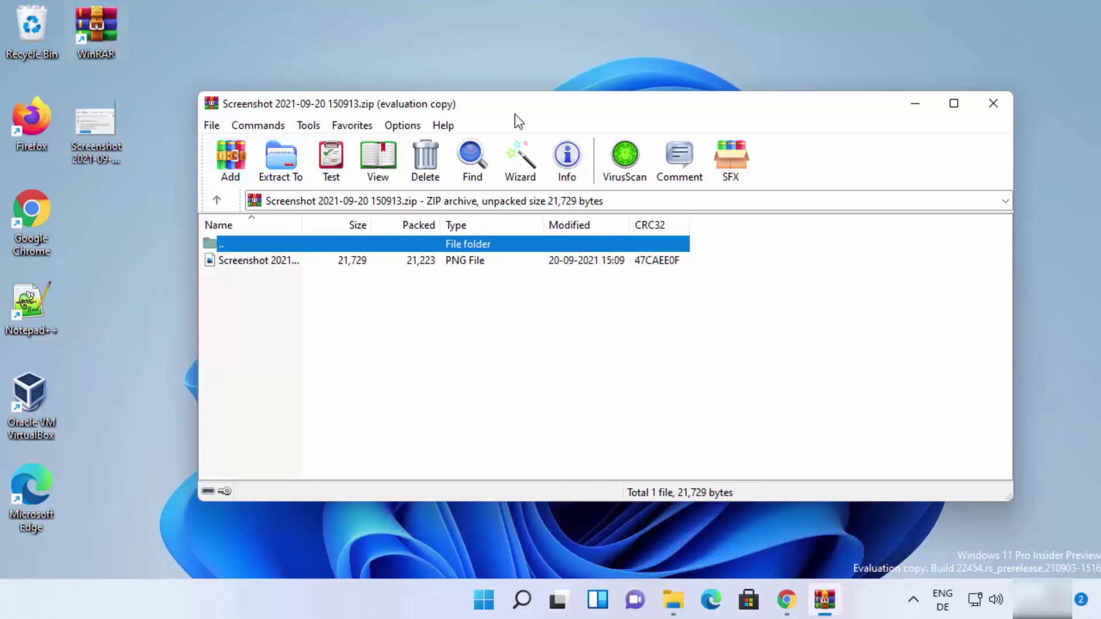
left_click(994, 105)
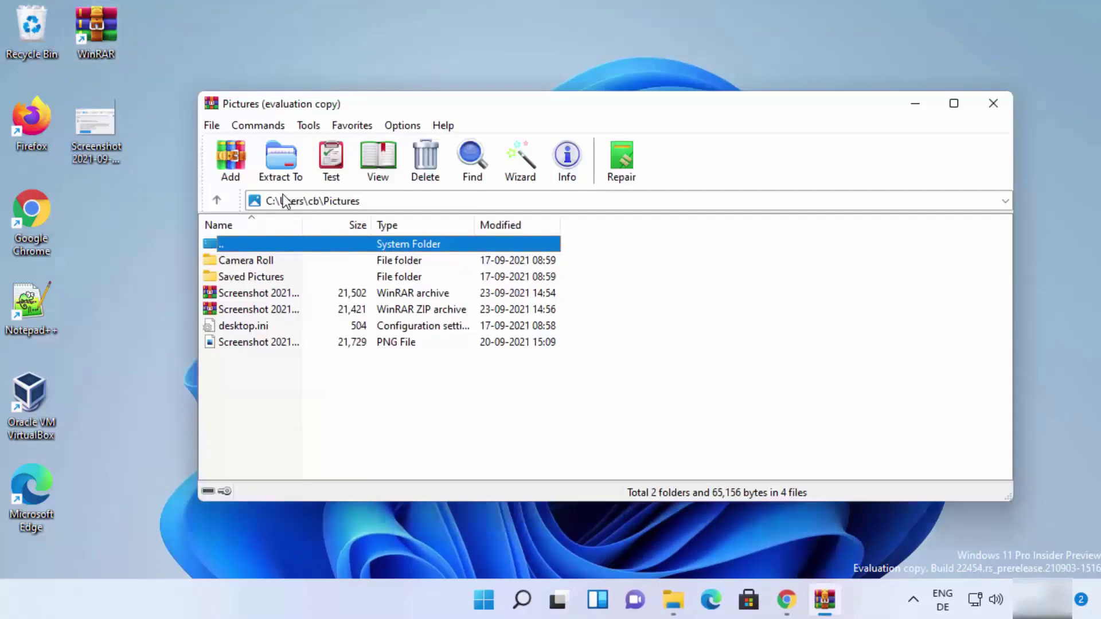
left_click(371, 204)
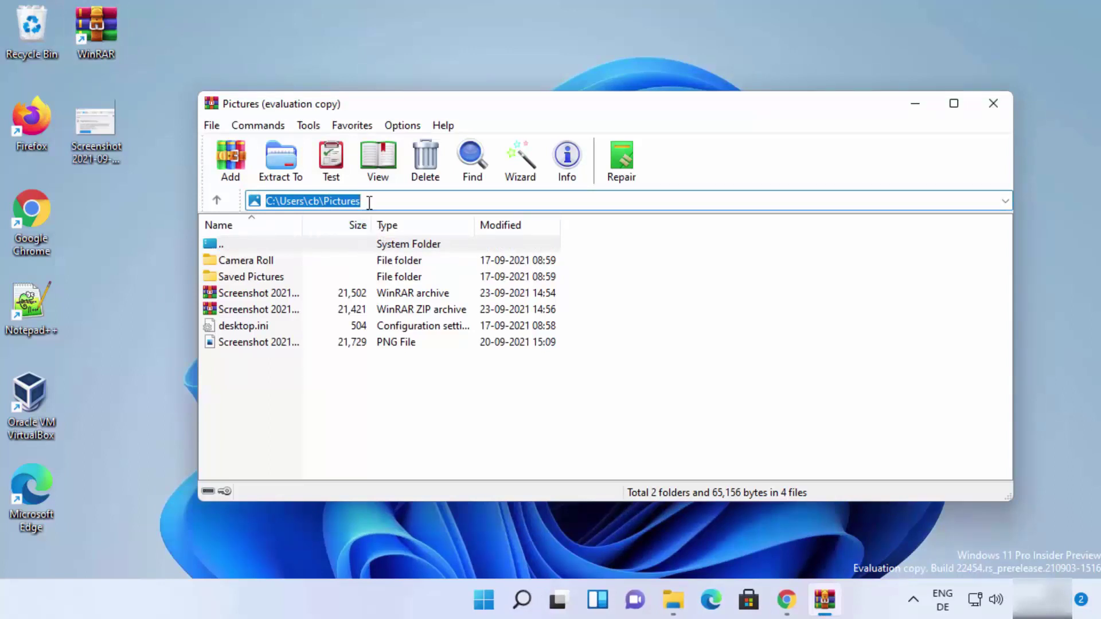
double_click(335, 198)
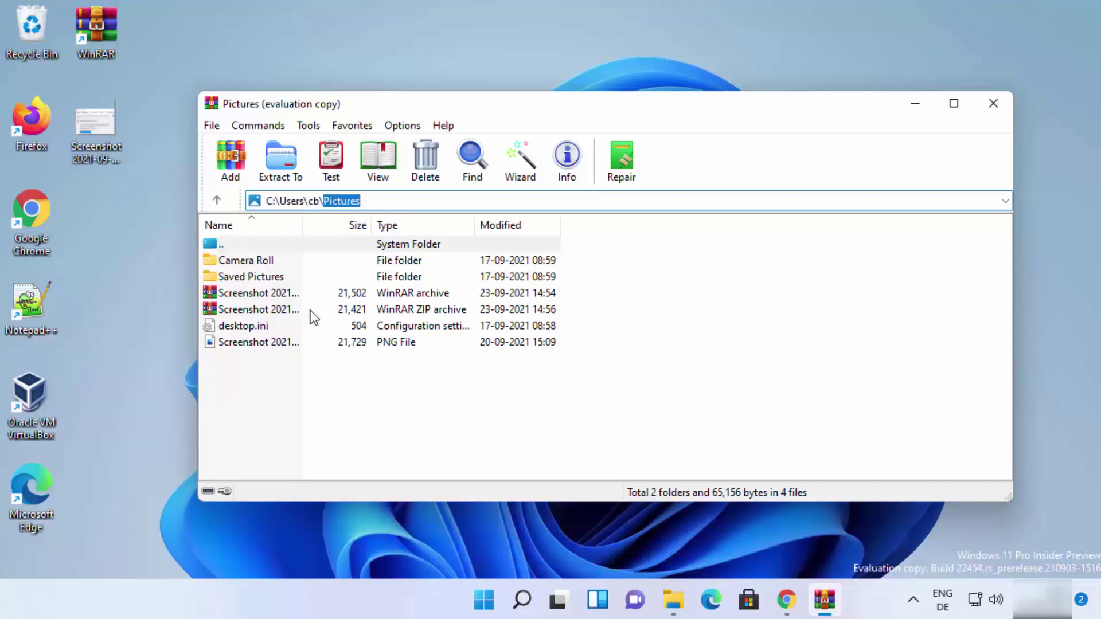
left_click(360, 198)
left_click_drag(362, 198, 308, 198)
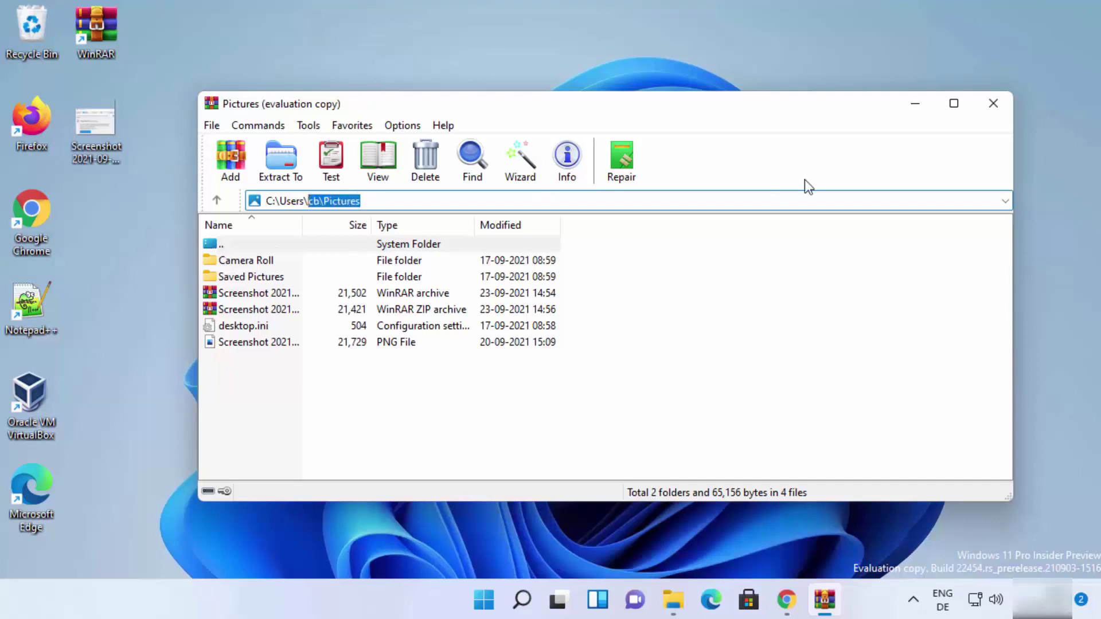
left_click(1003, 200)
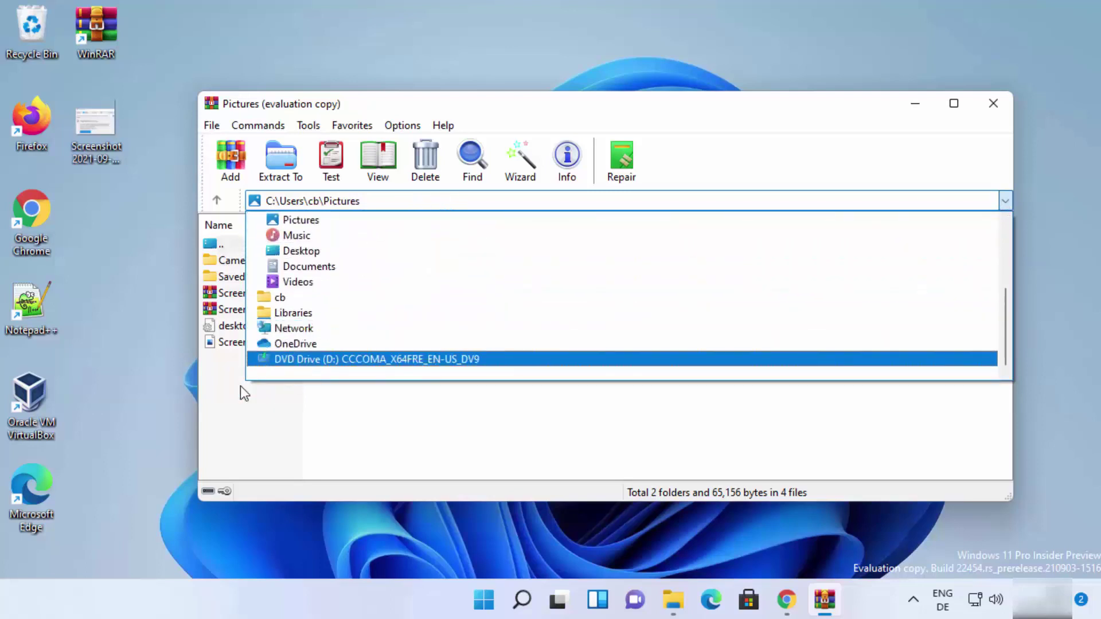
left_click(235, 402)
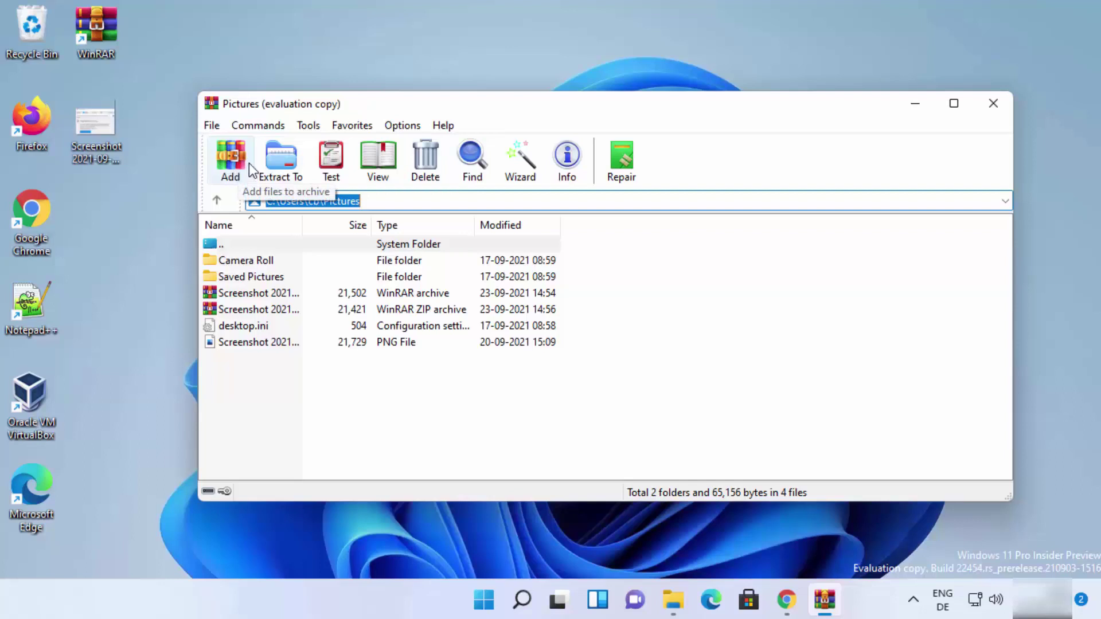
left_click(212, 127)
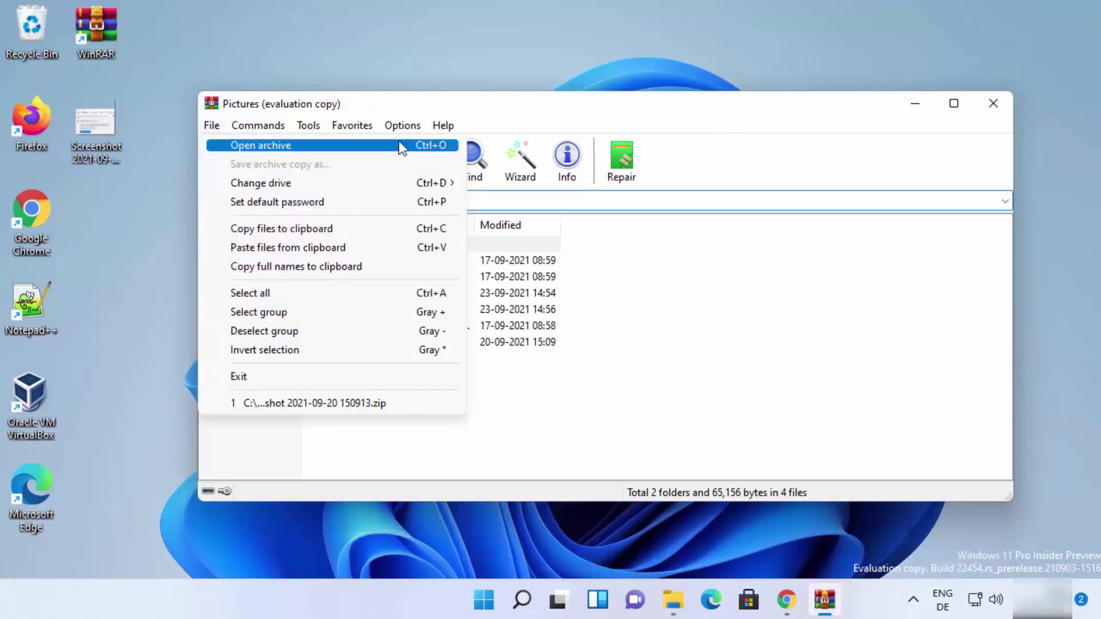
left_click(396, 125)
left_click(395, 125)
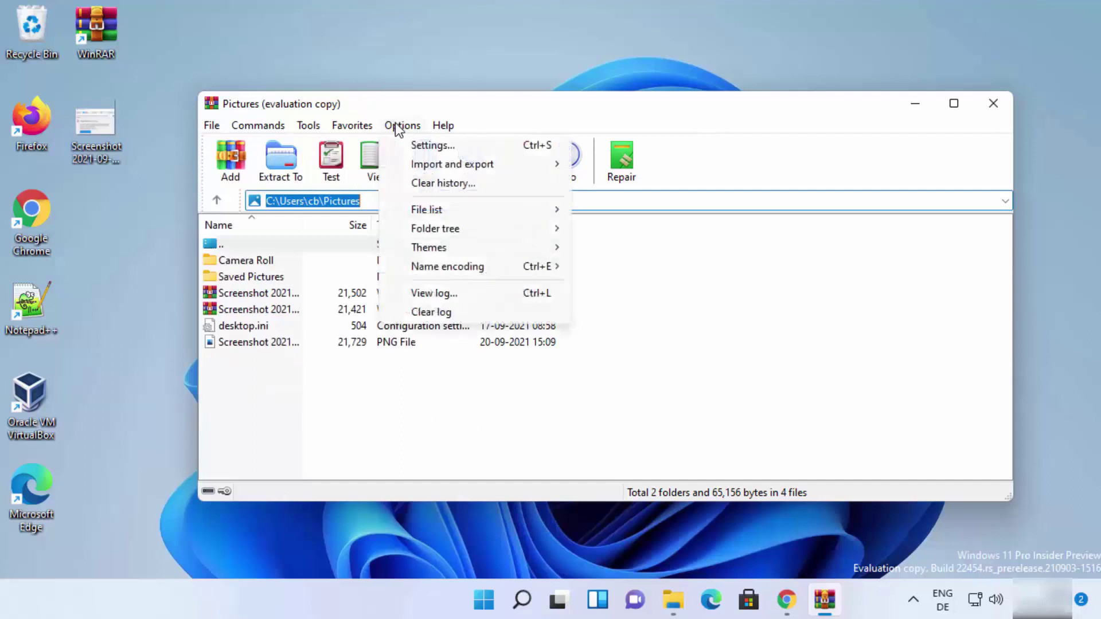
left_click(431, 145)
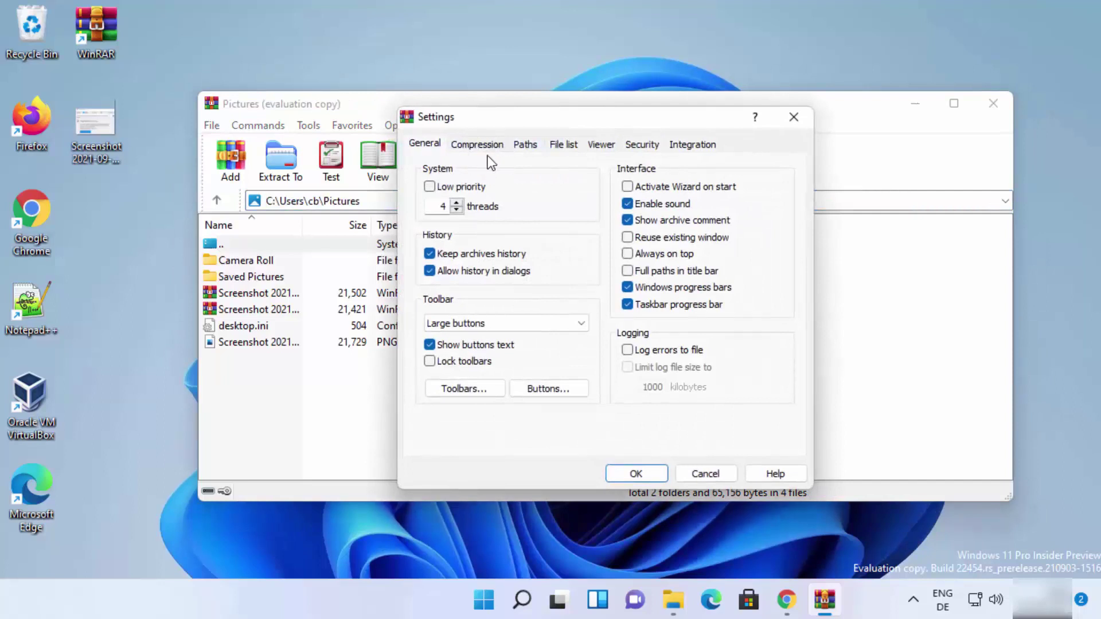
key("Escape")
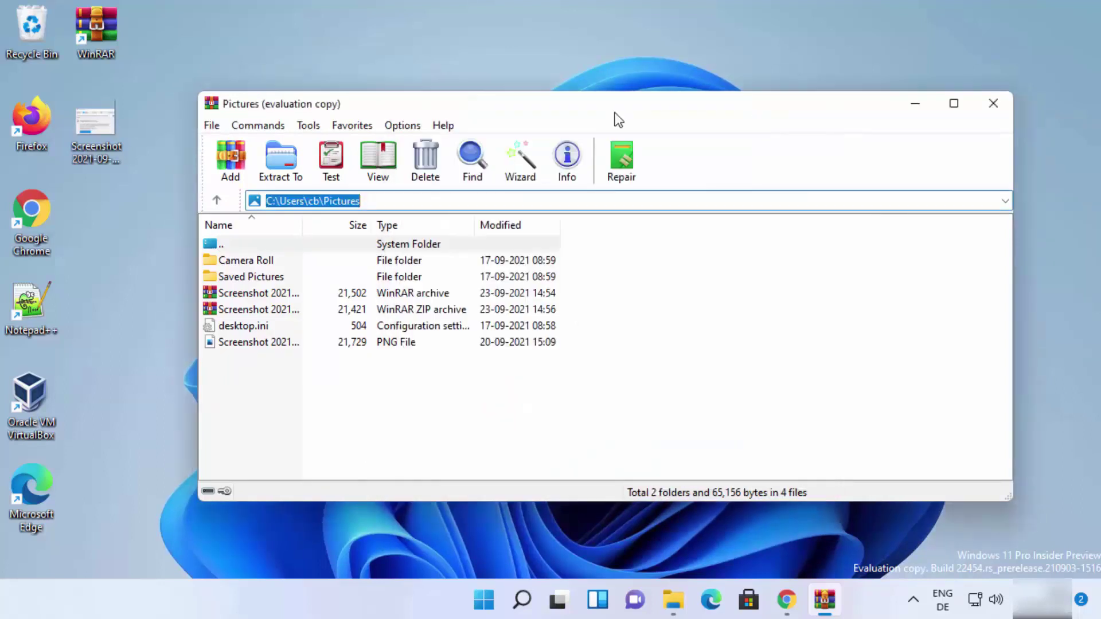